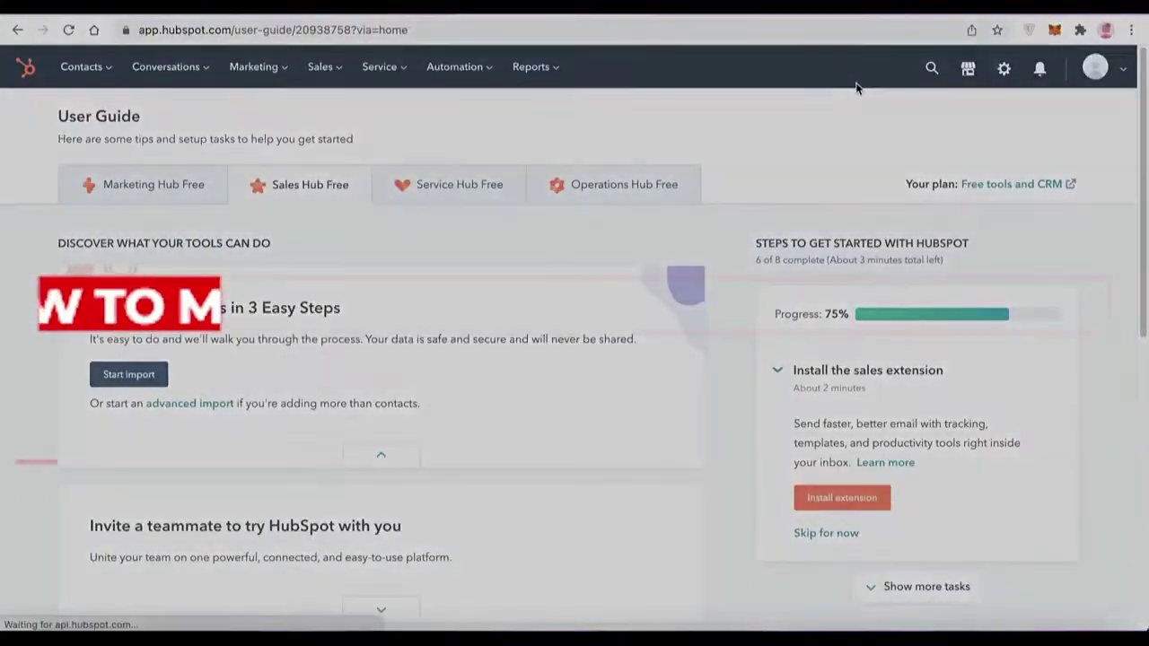
Go to the Companies list and open the Real Estate company record.
scroll(858, 88, "down", 7)
scroll(699, 177, "up", 5)
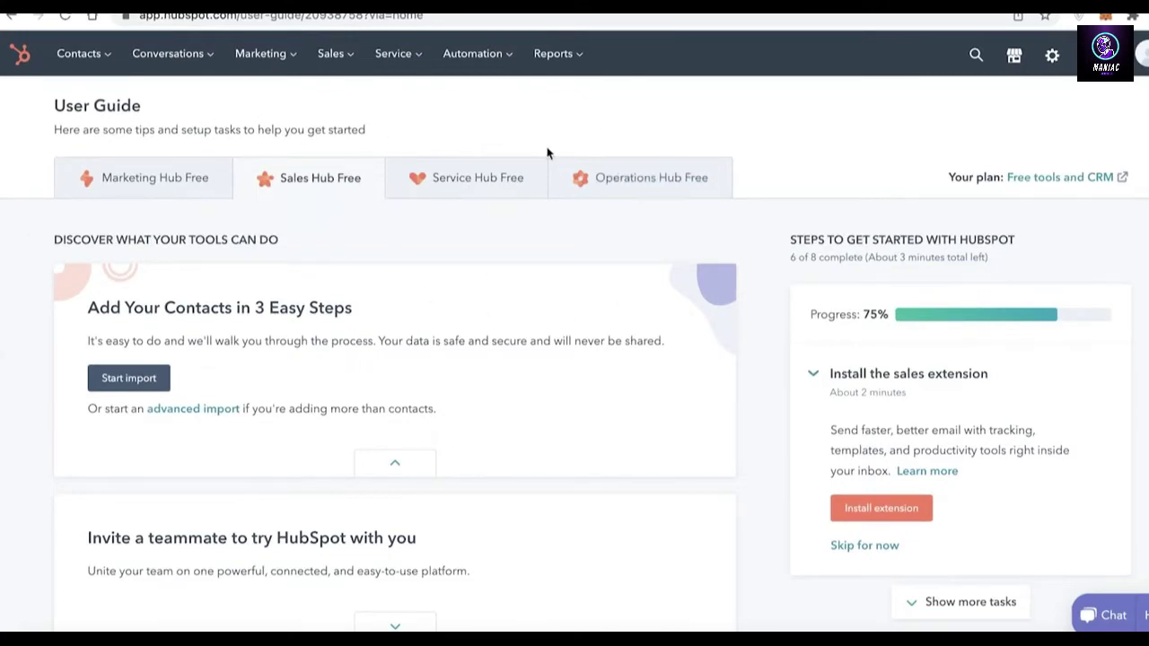
left_click(79, 56)
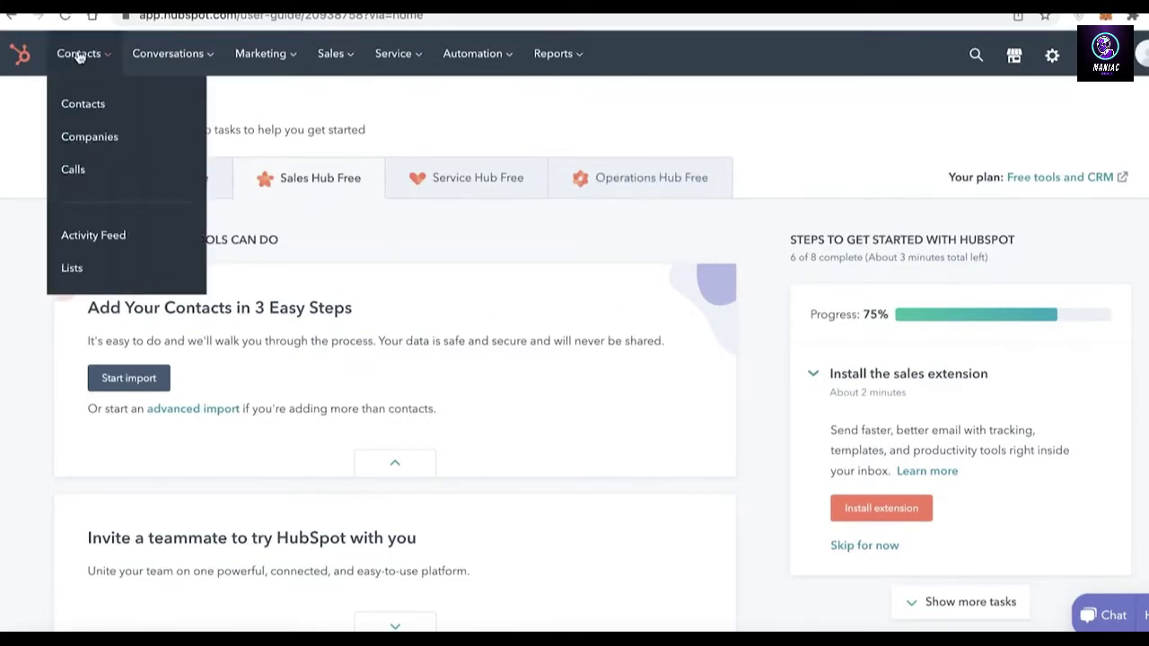
left_click(83, 143)
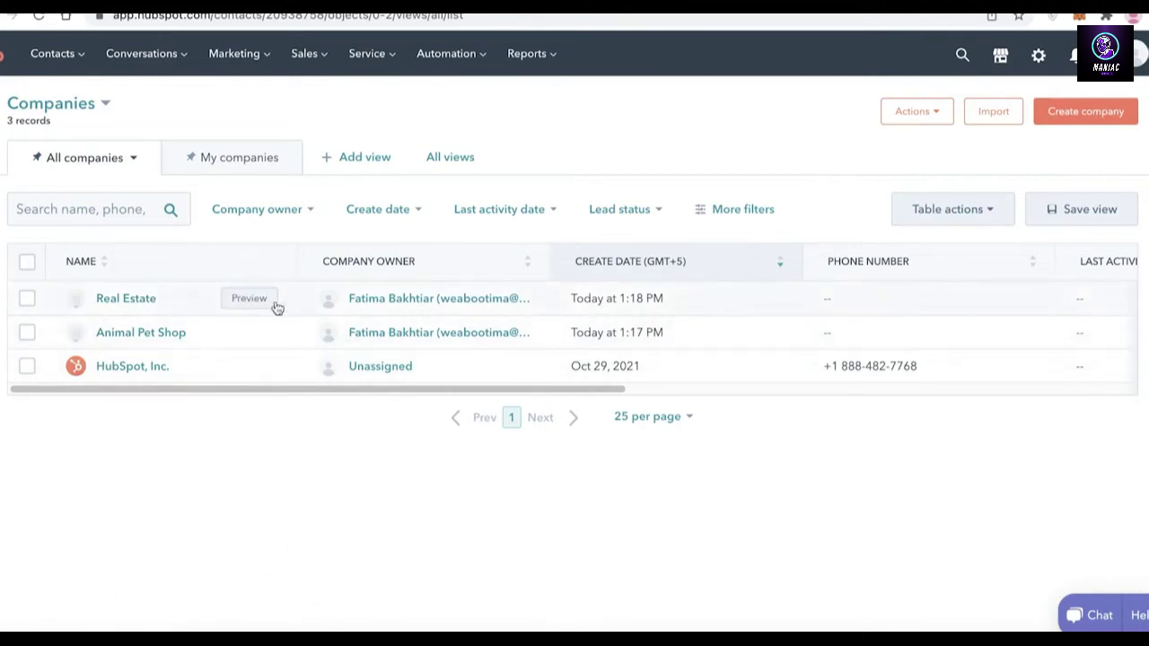
left_click(201, 300)
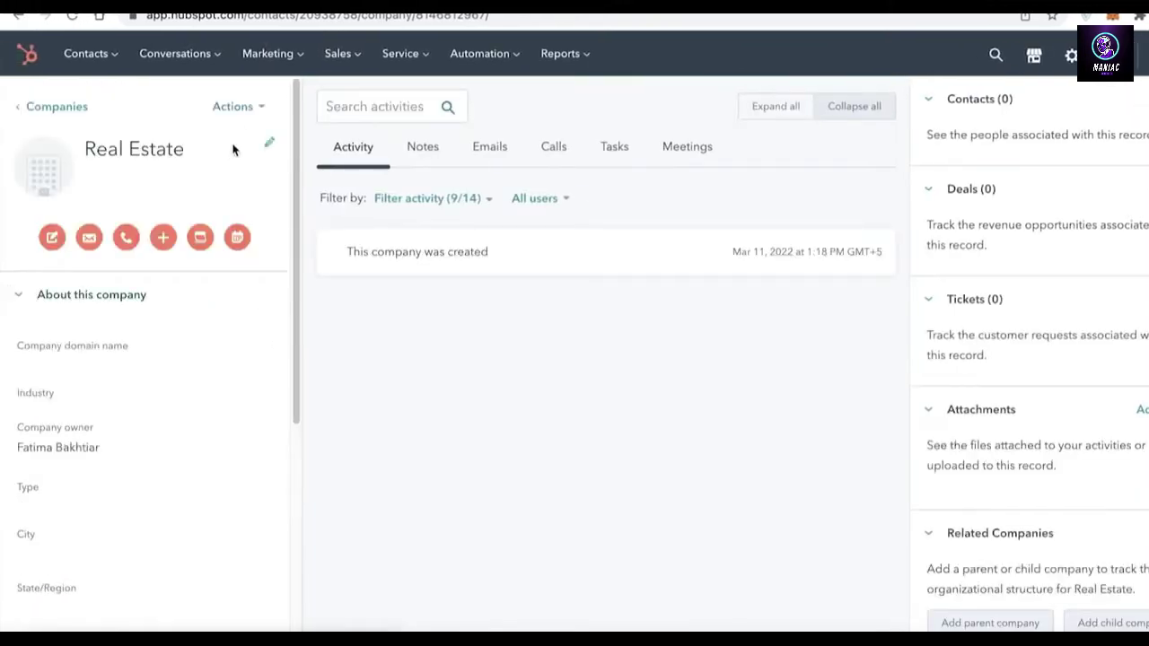
Choose Merge from the Real Estate record's Actions menu.
left_click(247, 107)
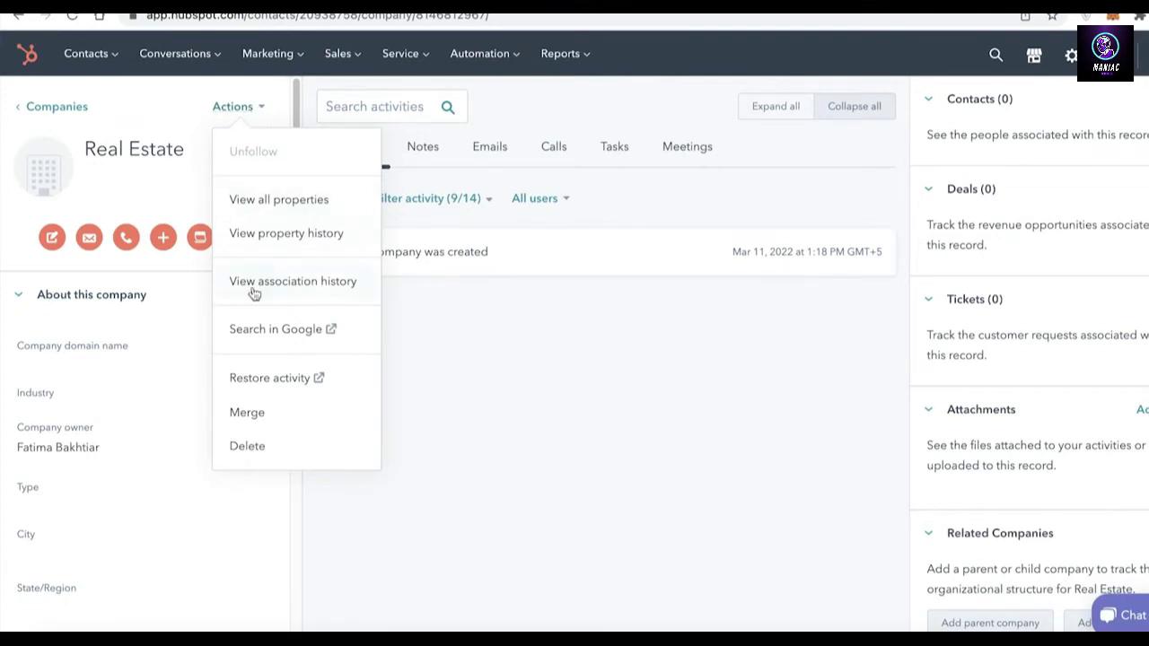
left_click(253, 422)
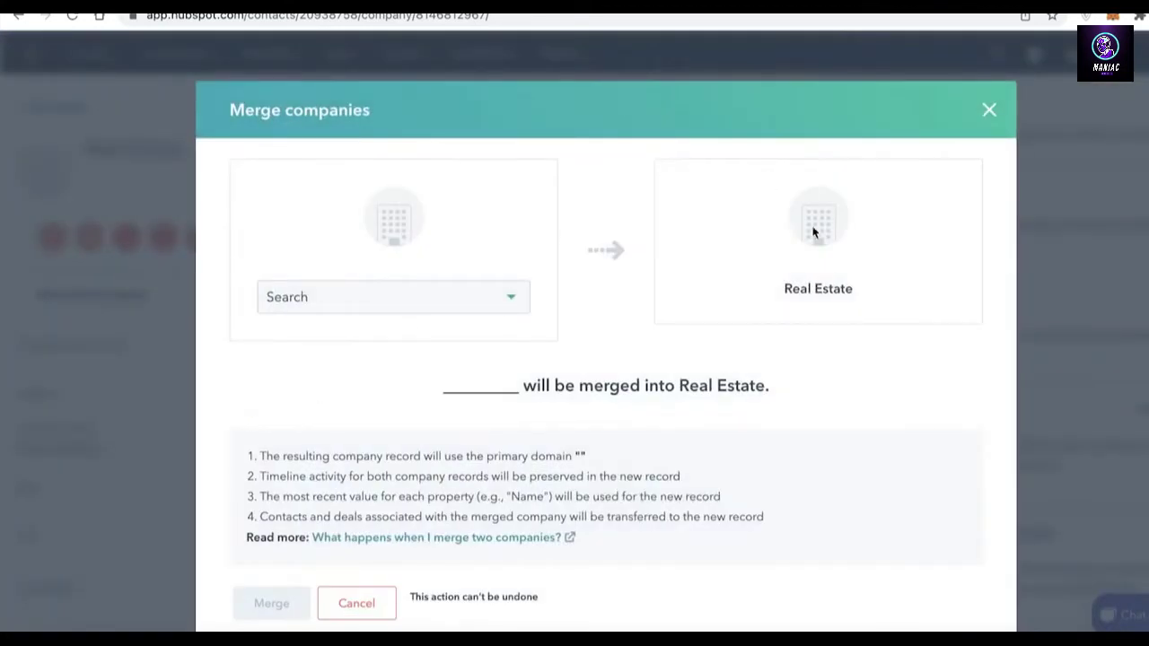
Select Animal Pet Shop in the Merge companies dialog and merge it into Real Estate.
left_click(460, 307)
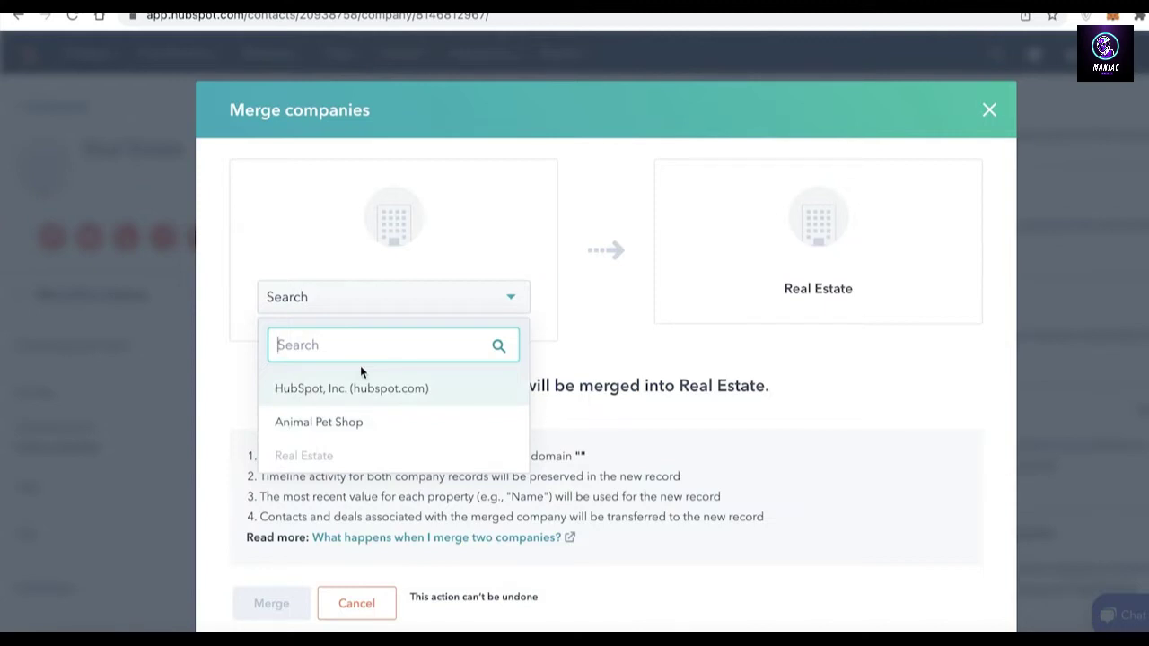
left_click(357, 420)
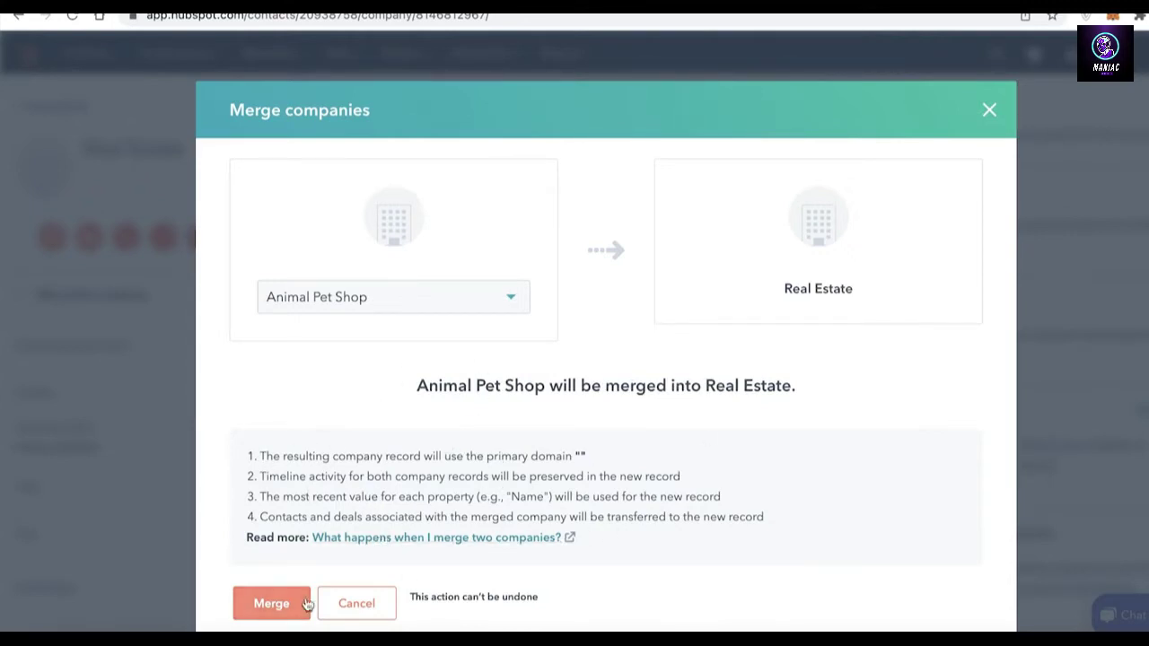
left_click(291, 606)
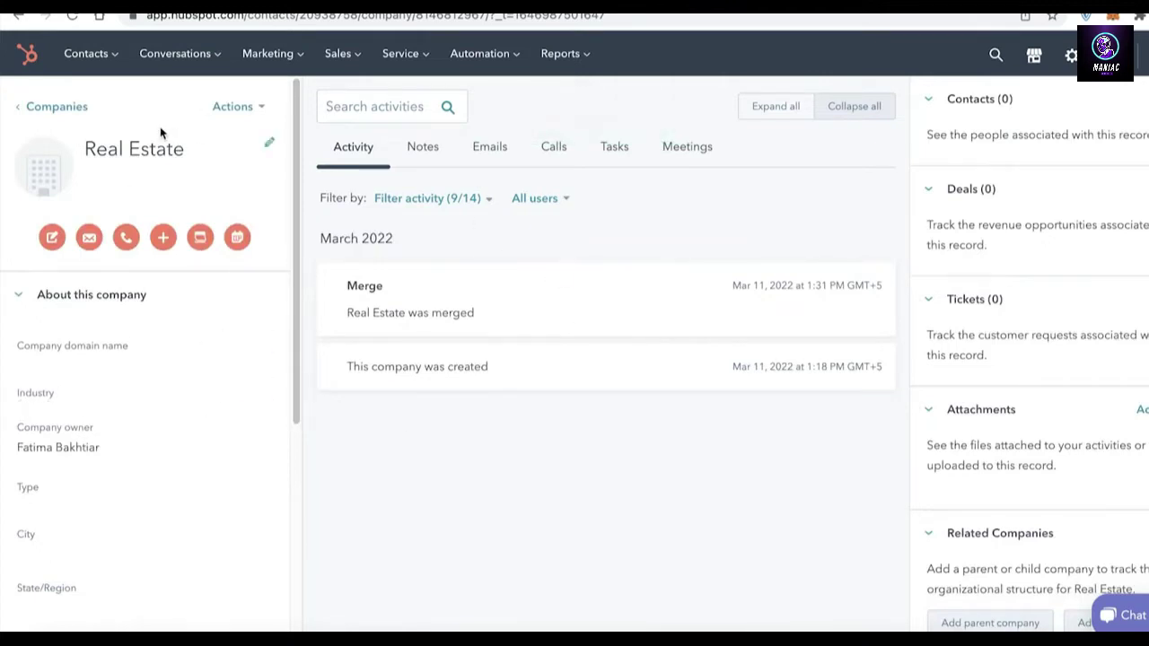
Create a company named NEW REALESTATE and return to the three-record companies list.
left_click(87, 53)
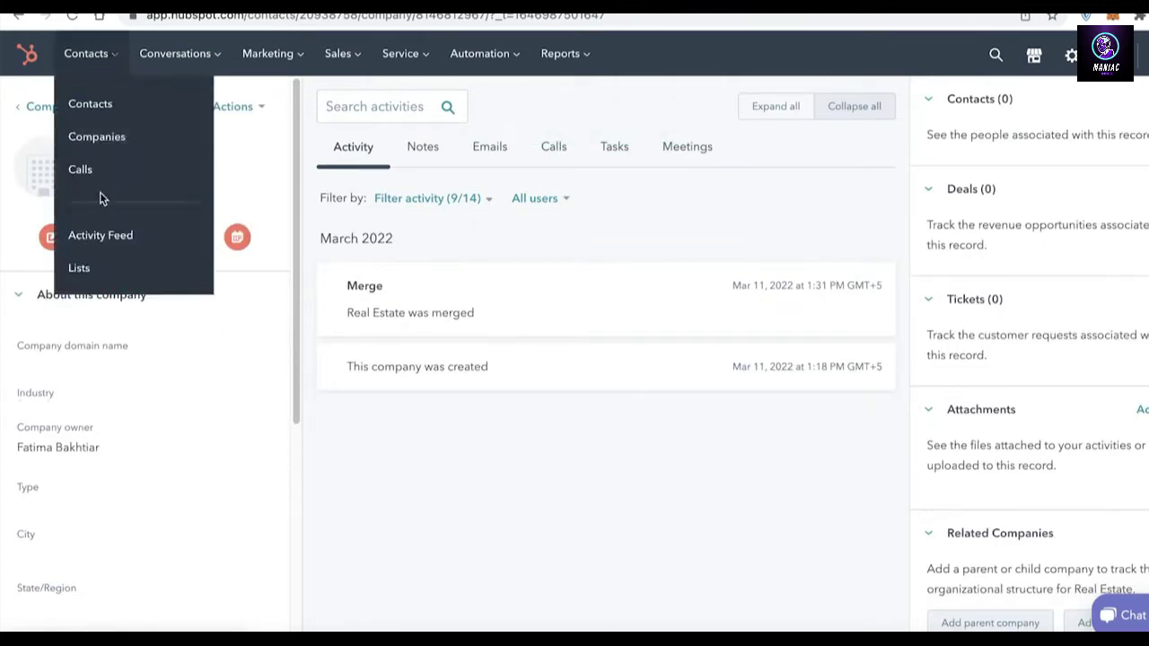
left_click(115, 135)
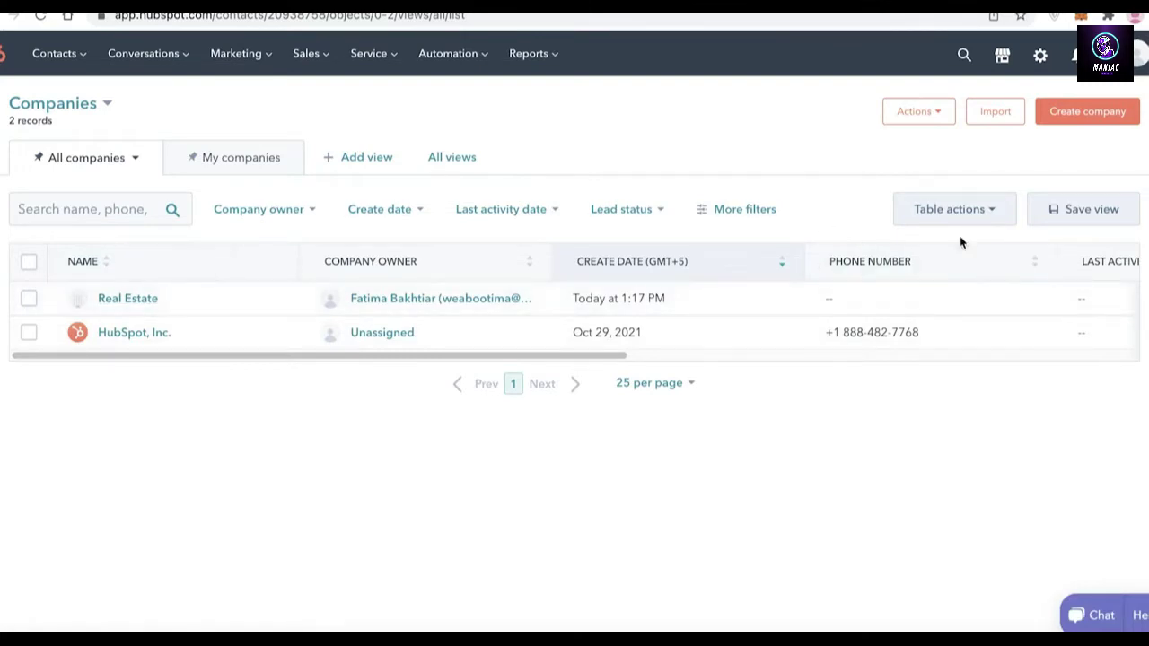
left_click(1087, 112)
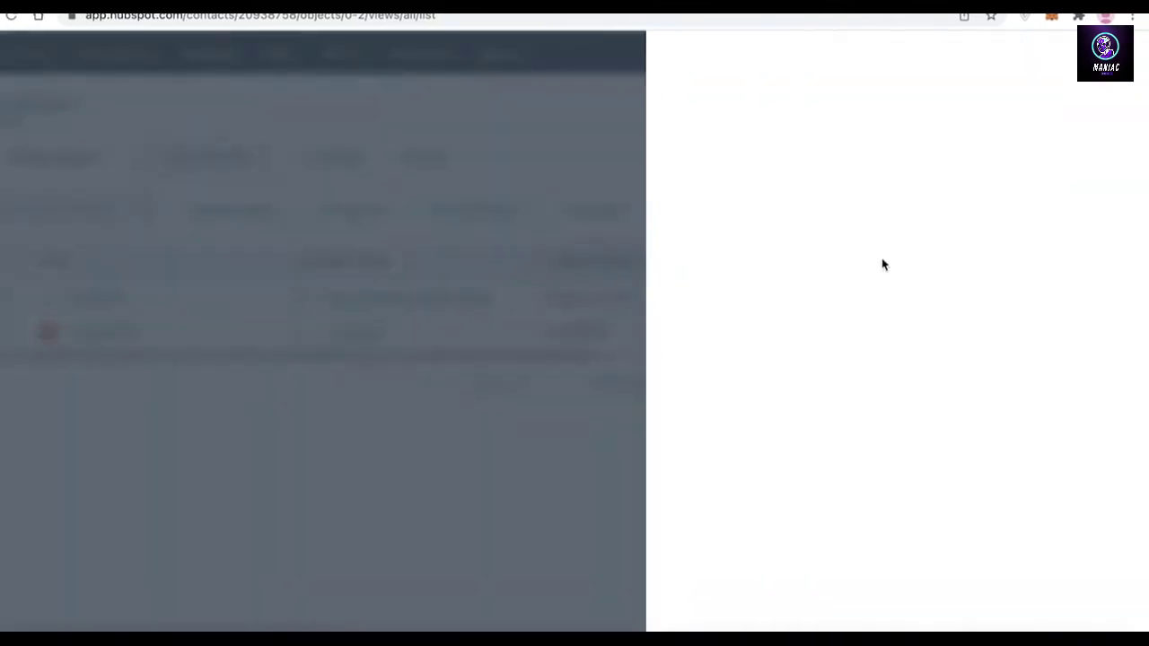
left_click(760, 241)
type("NEW E REALESTATE")
left_click(749, 614)
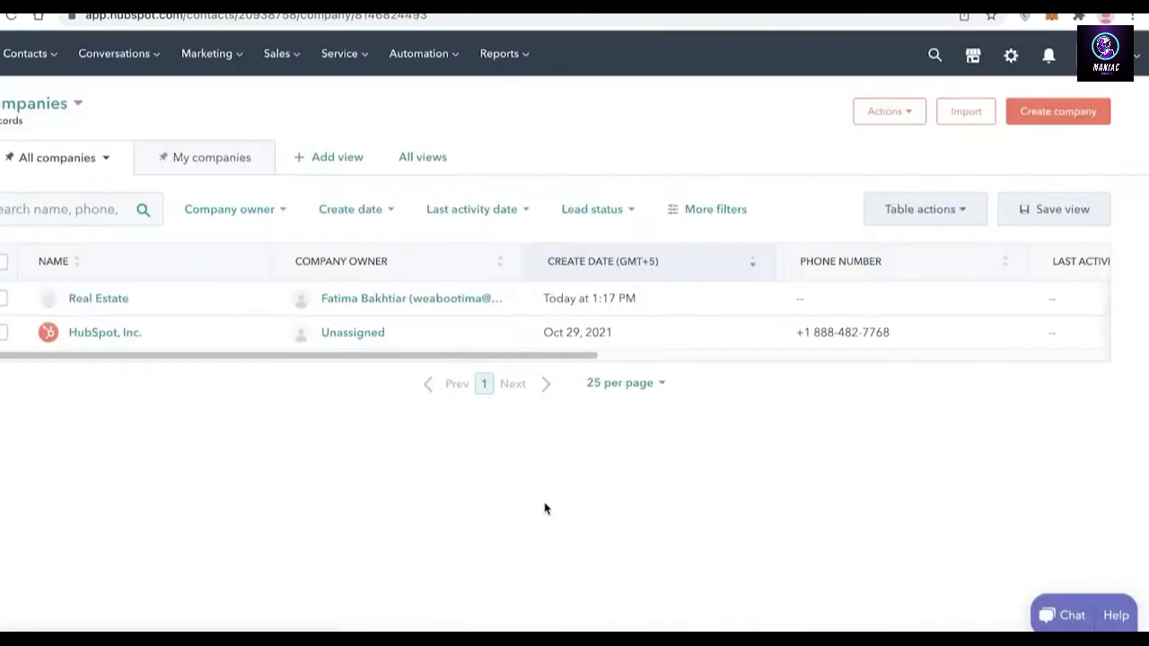
left_click(36, 114)
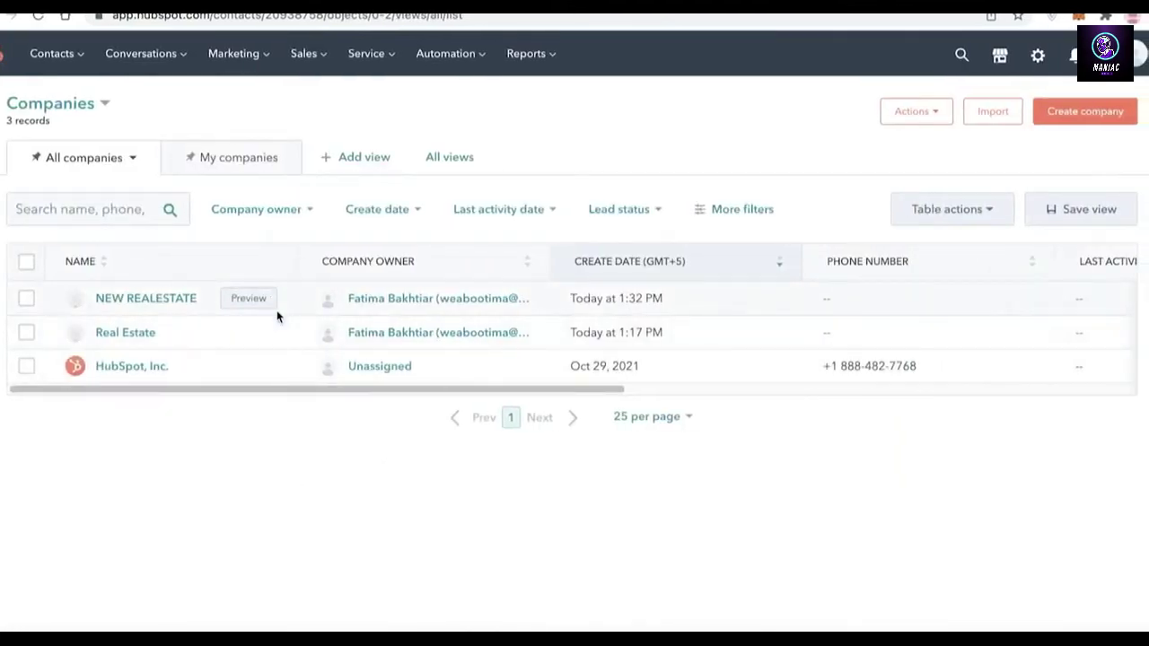
left_click_drag(283, 332, 272, 314)
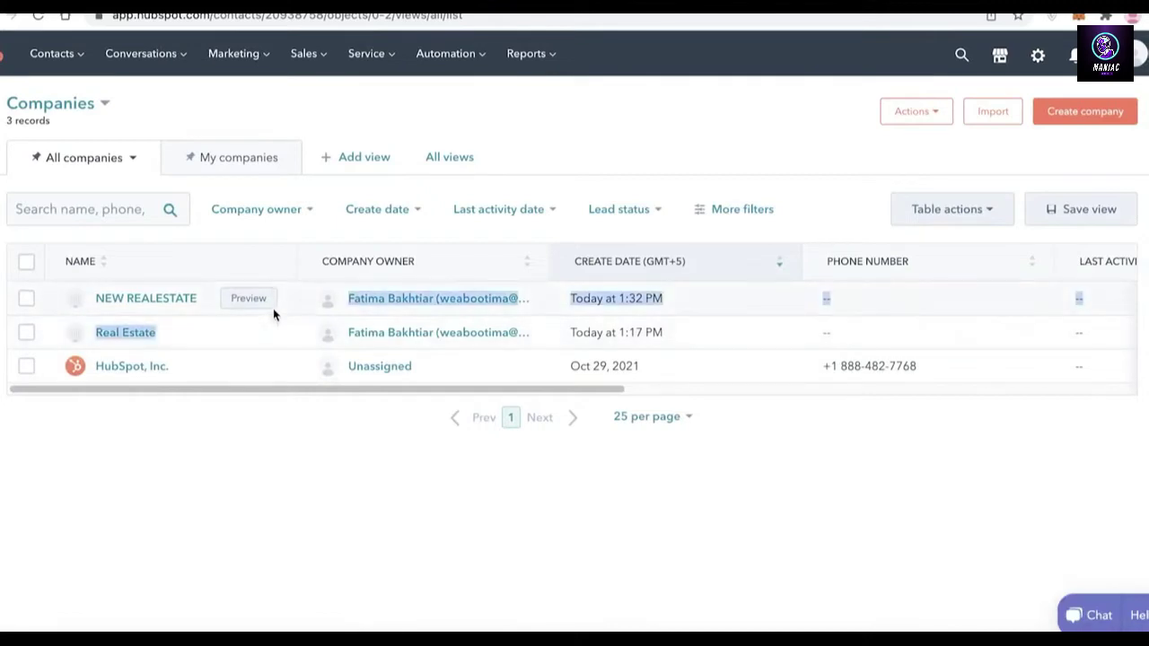
left_click(275, 313)
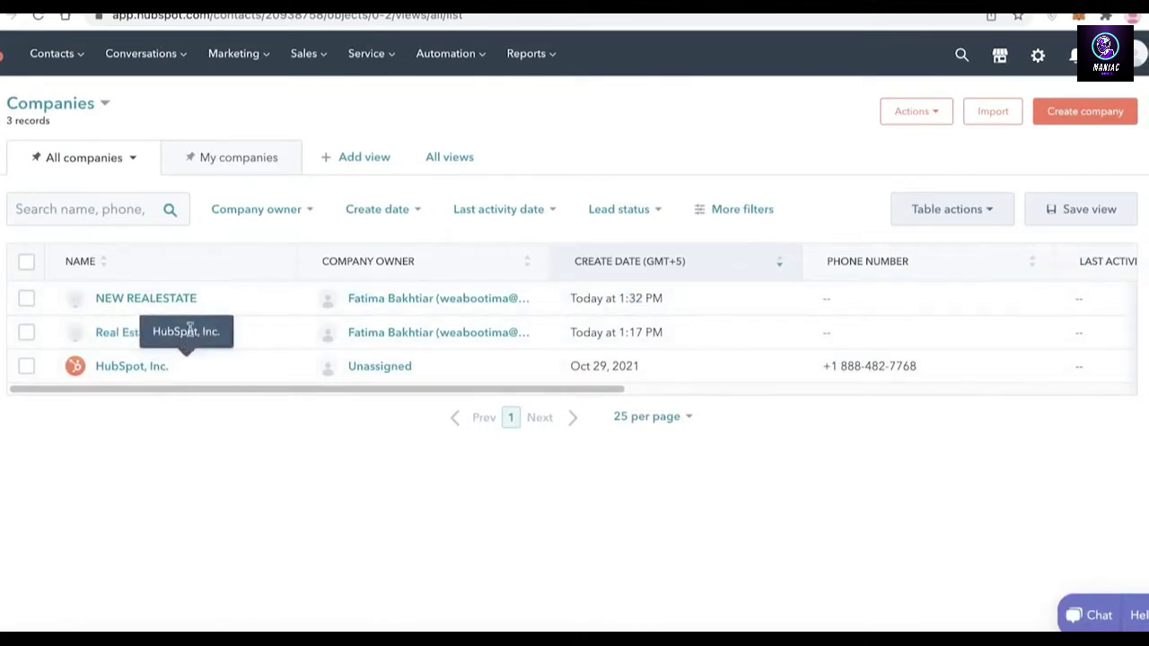
From the NEW REALESTATE preview, start a merge and select Real Estate to merge in.
left_click(249, 298)
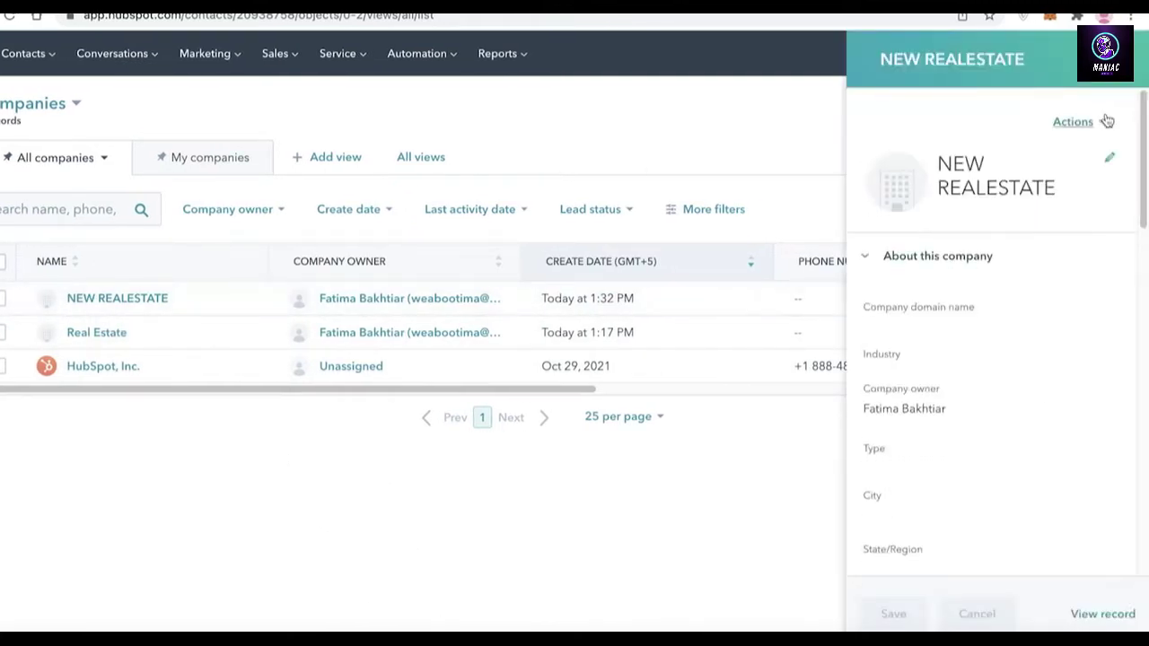
left_click(1074, 122)
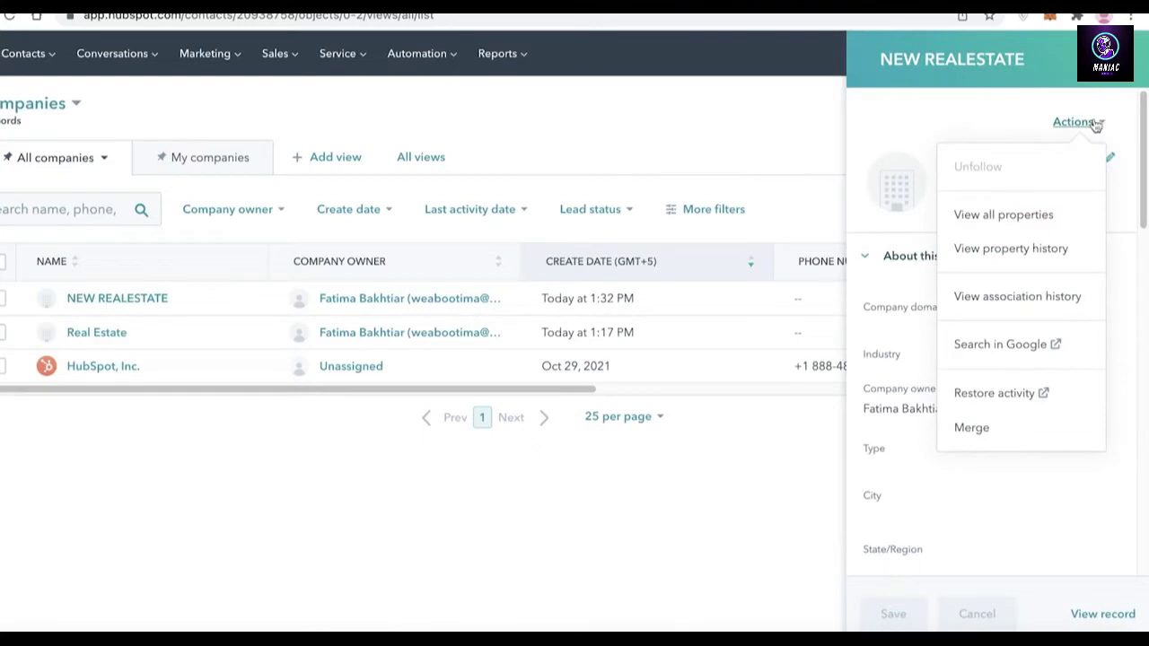
left_click(967, 428)
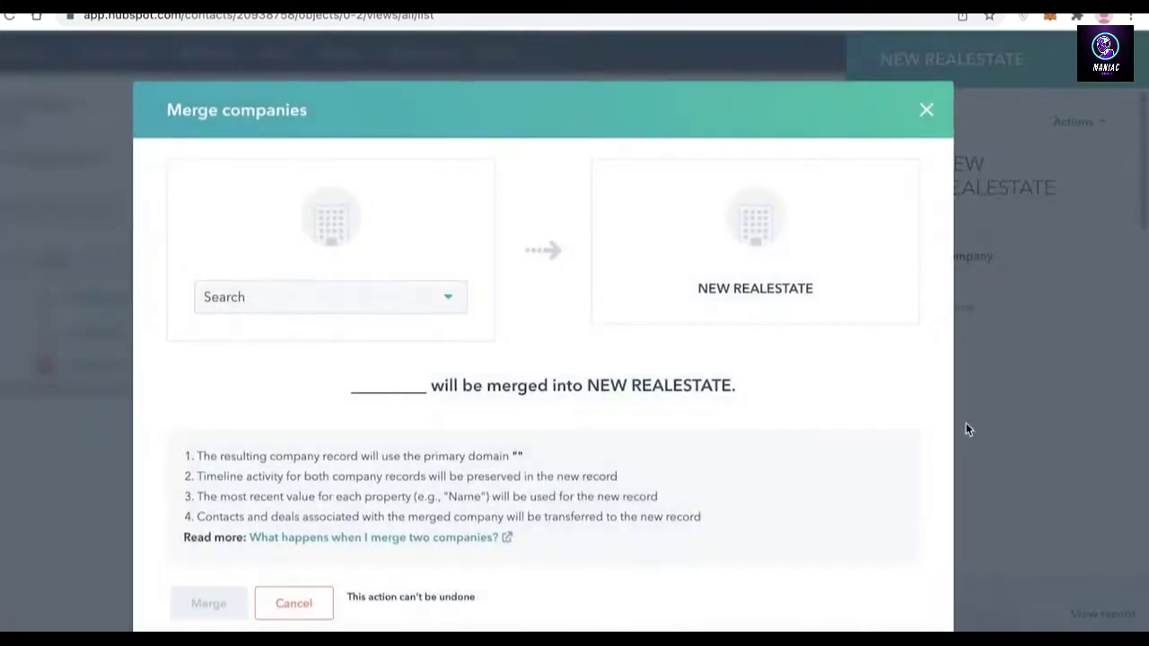
left_click(384, 303)
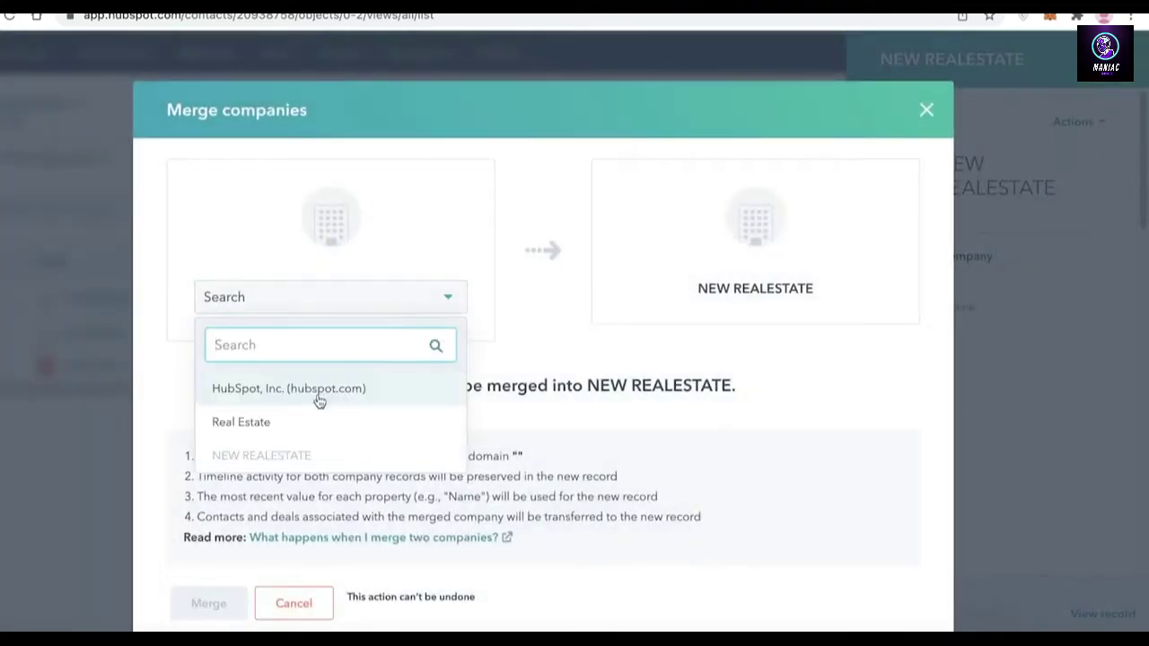
left_click(287, 420)
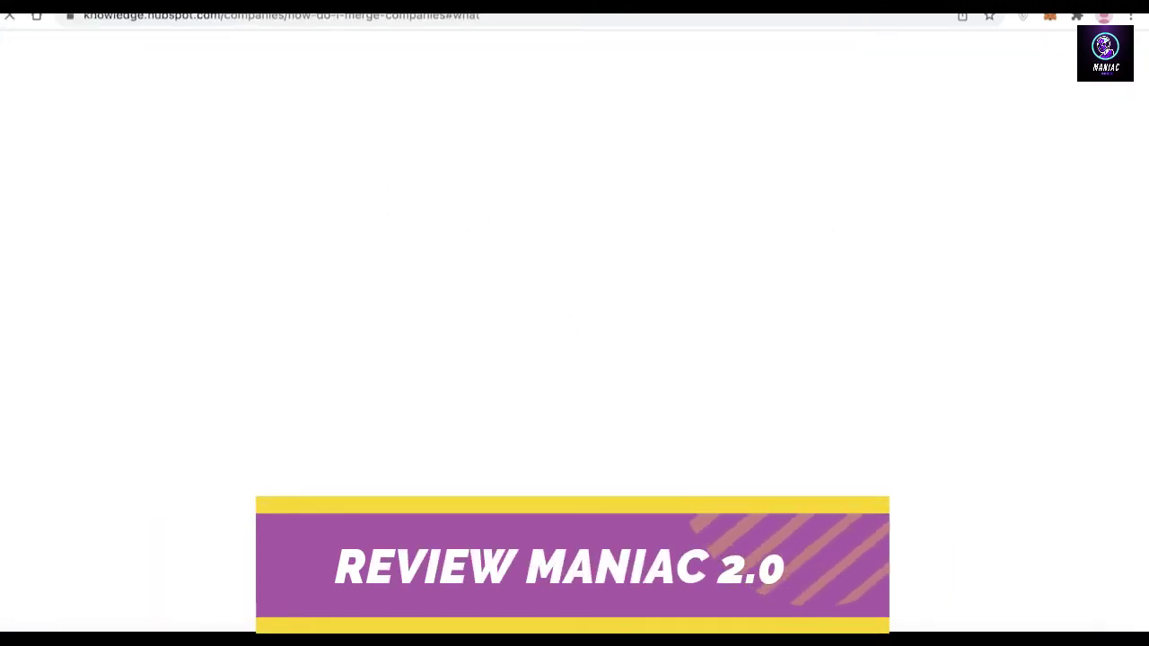
Scroll through the 'How do I merge companies' help article.
scroll(565, 318, "down", 15)
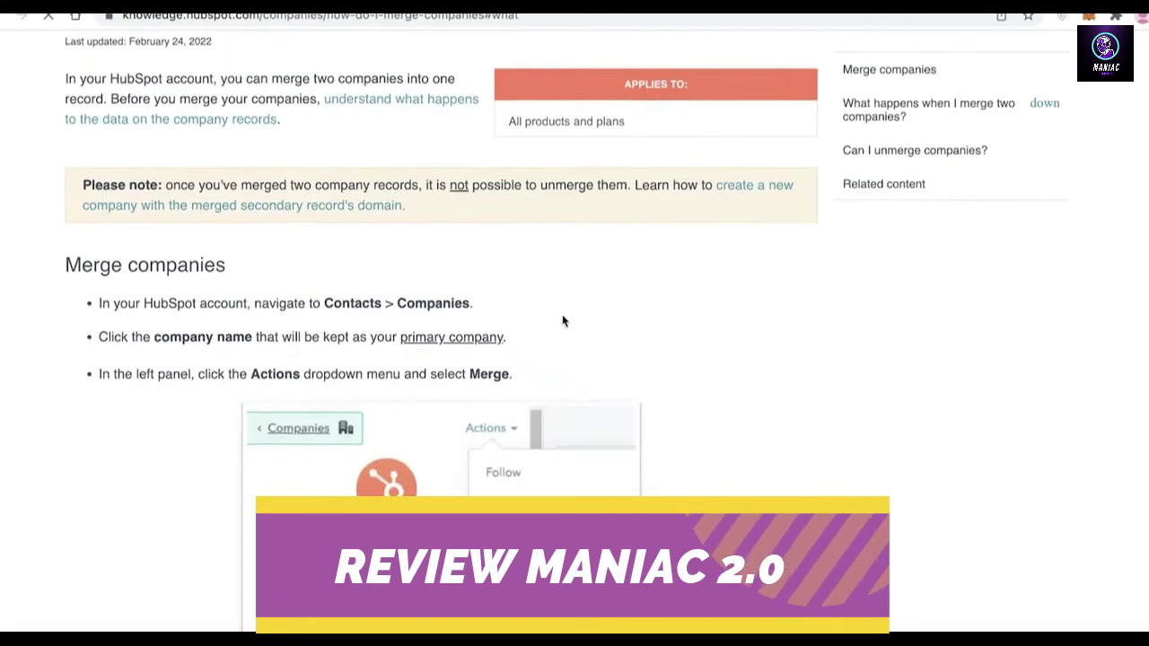
scroll(431, 206, "down", 3)
scroll(436, 202, "up", 10)
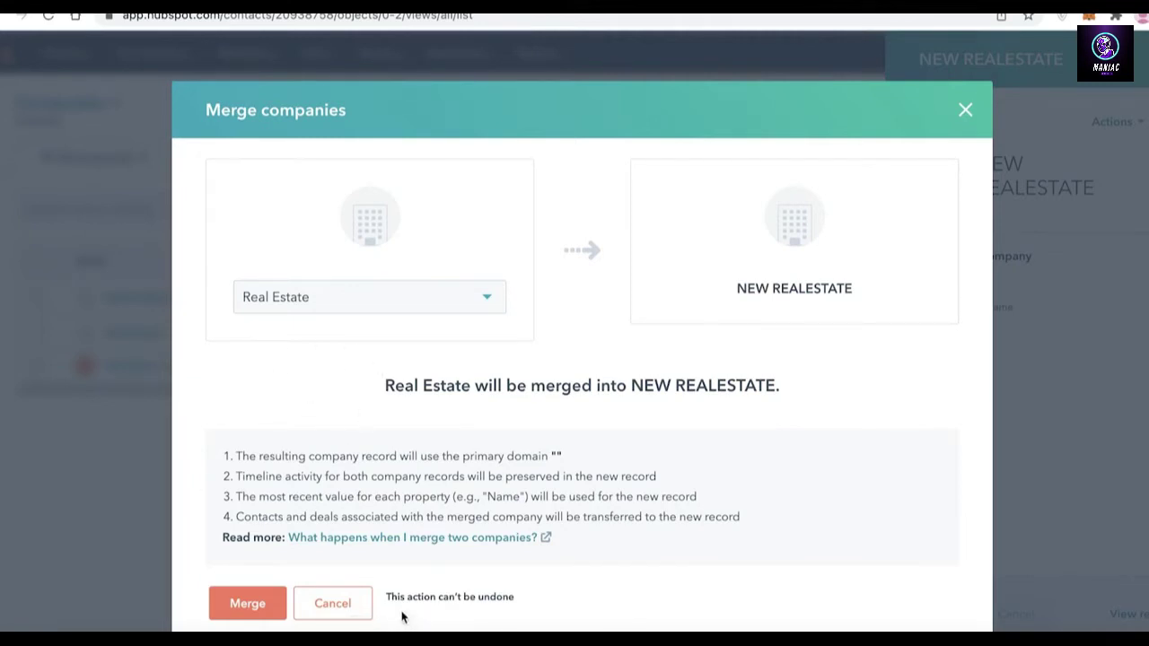
Note the can't-be-undone warning and confirm merging Real Estate into NEW REALESTATE.
left_click_drag(411, 599, 554, 598)
left_click(417, 465)
left_click(247, 605)
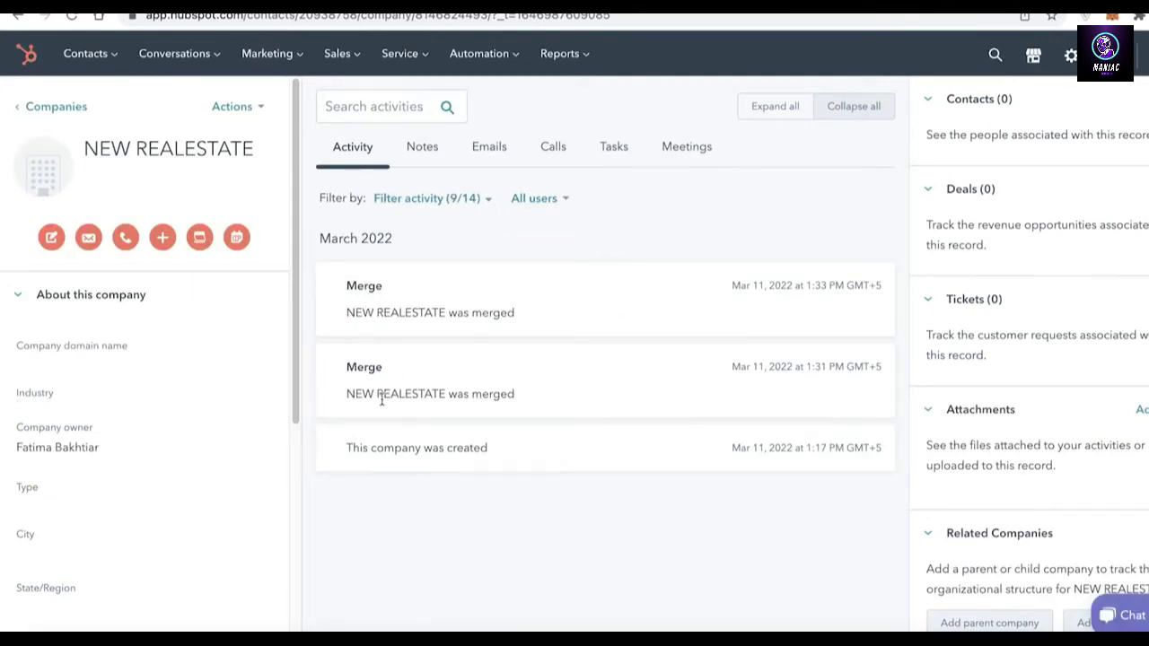
Add a deal named MONEY INVESTOR to the NEW REALESTATE company.
left_click(427, 199)
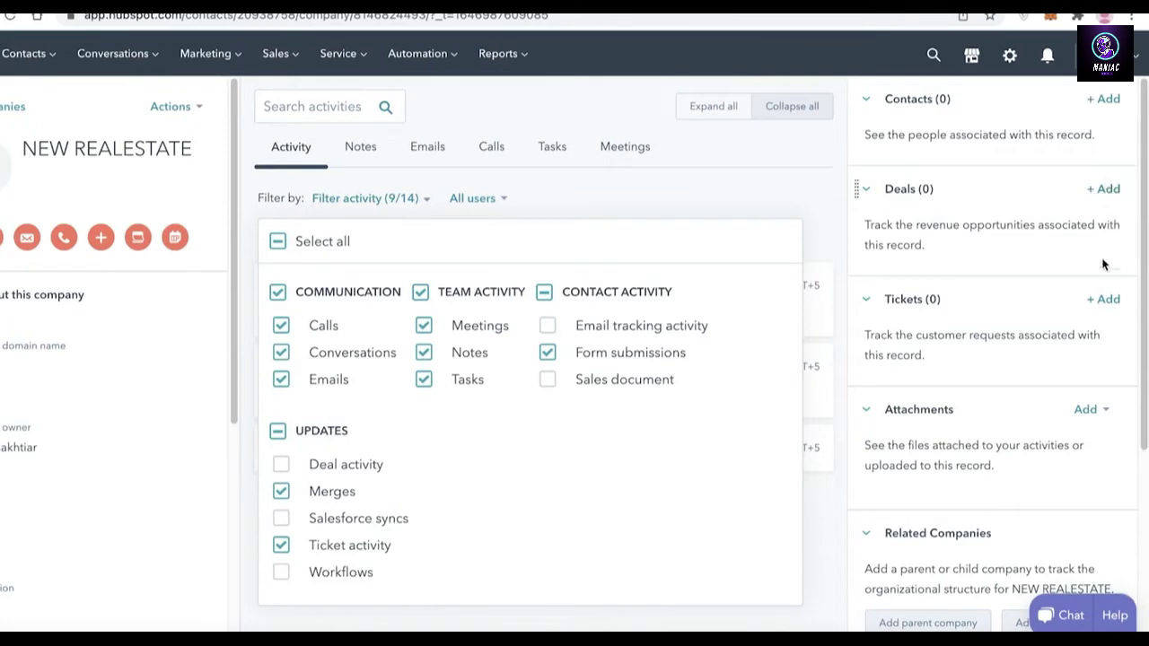
left_click(1117, 194)
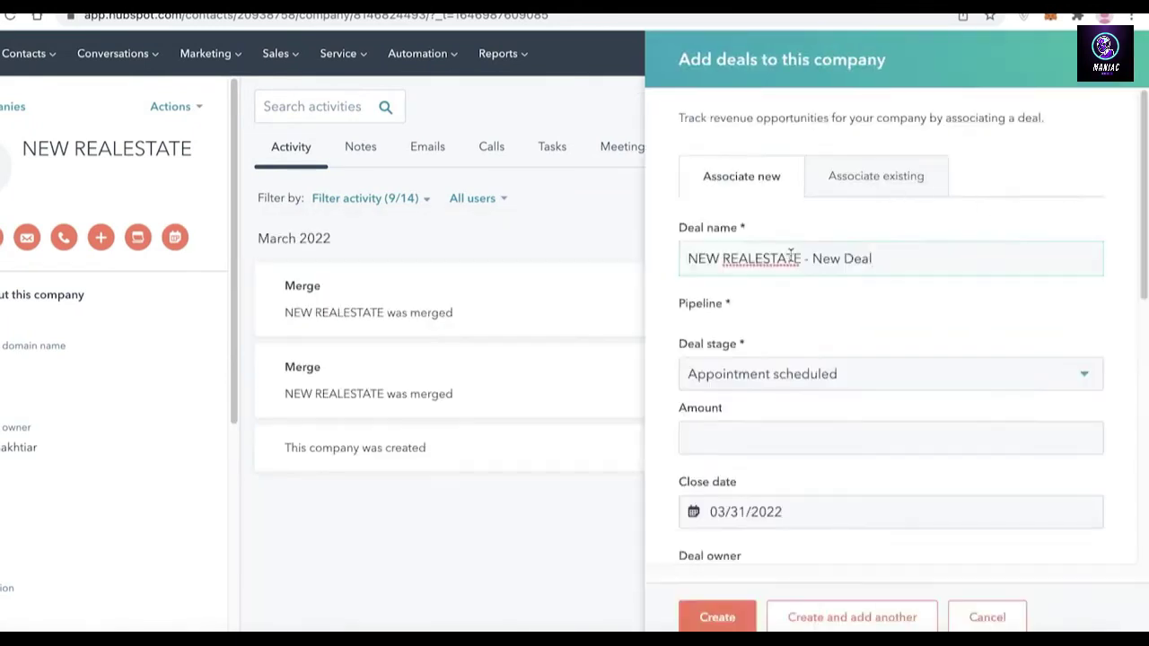
triple_click(863, 264)
type("MONEY")
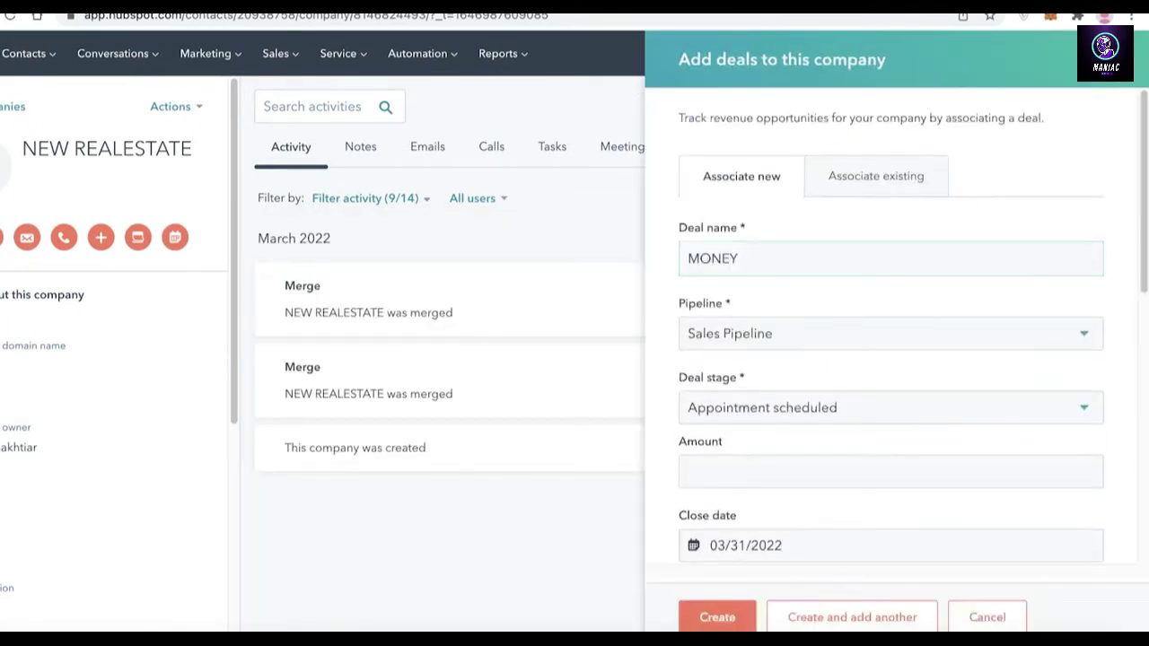
type(" INVESTOR")
key("Return")
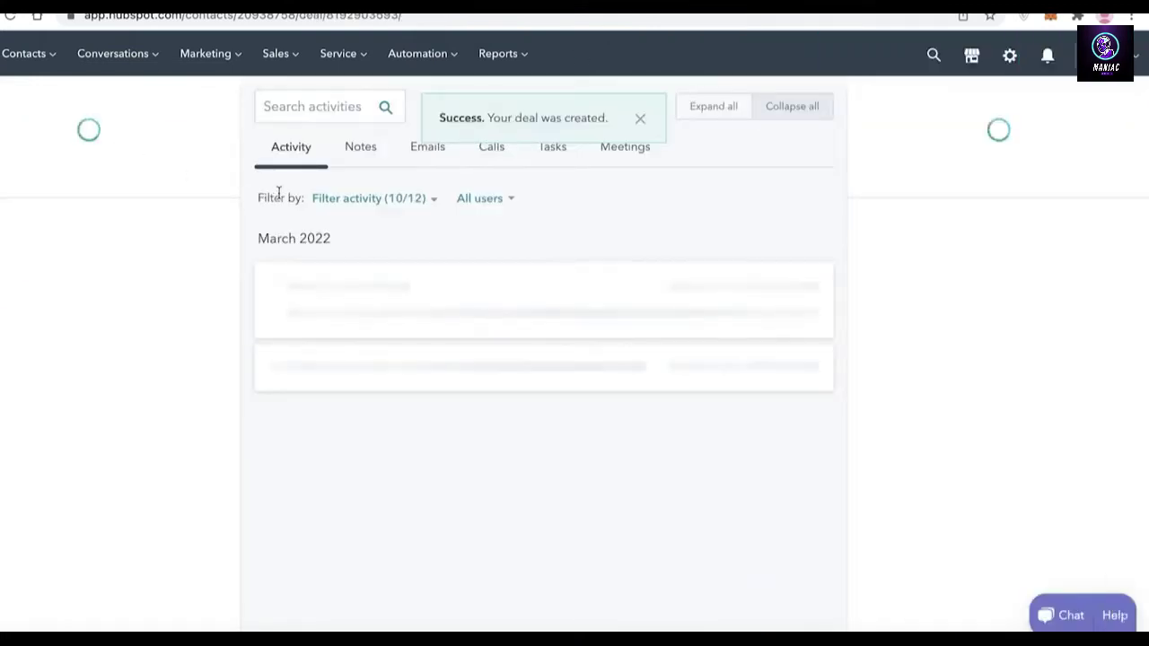
Return to the Companies list and start a new company.
left_click(38, 106)
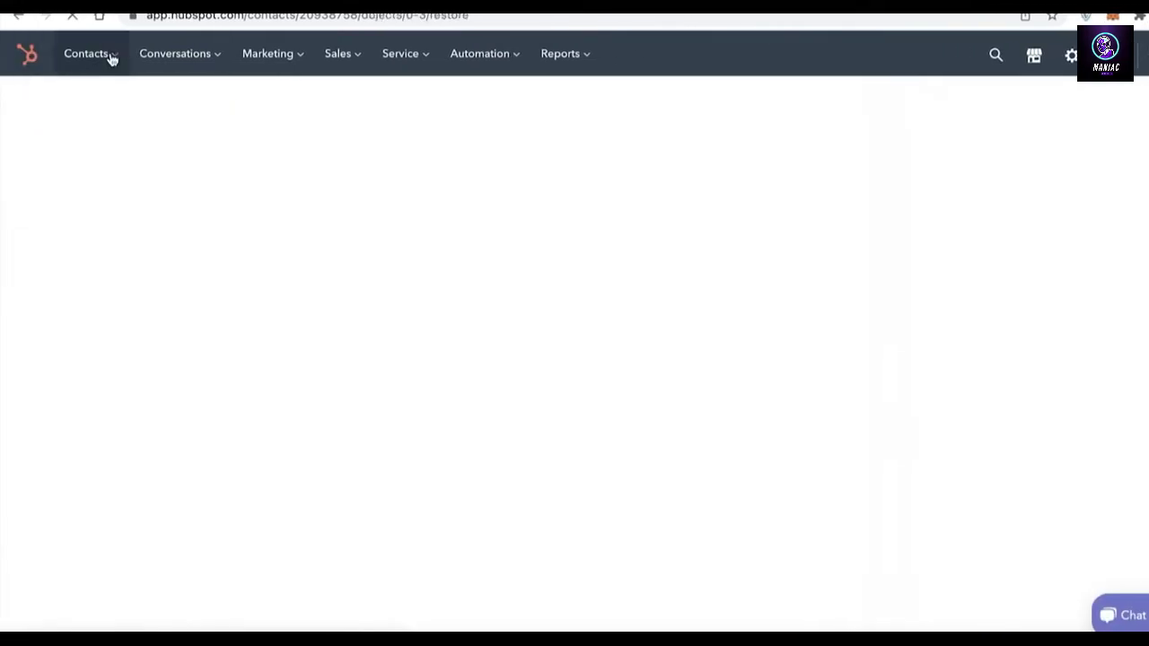
left_click(103, 57)
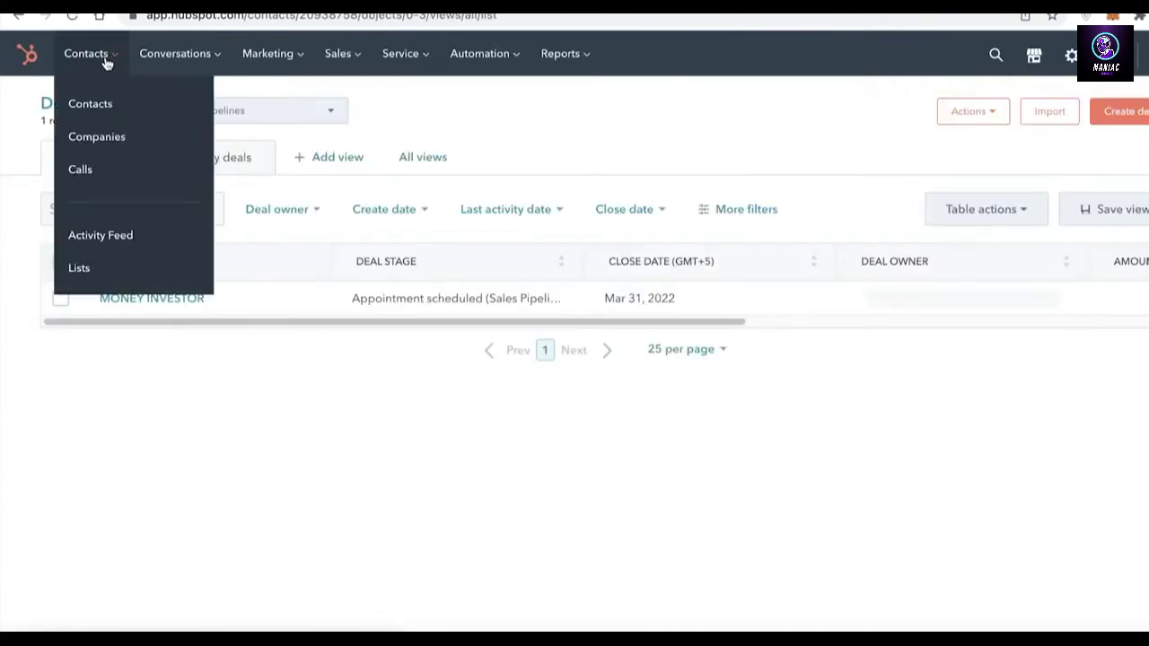
left_click(99, 127)
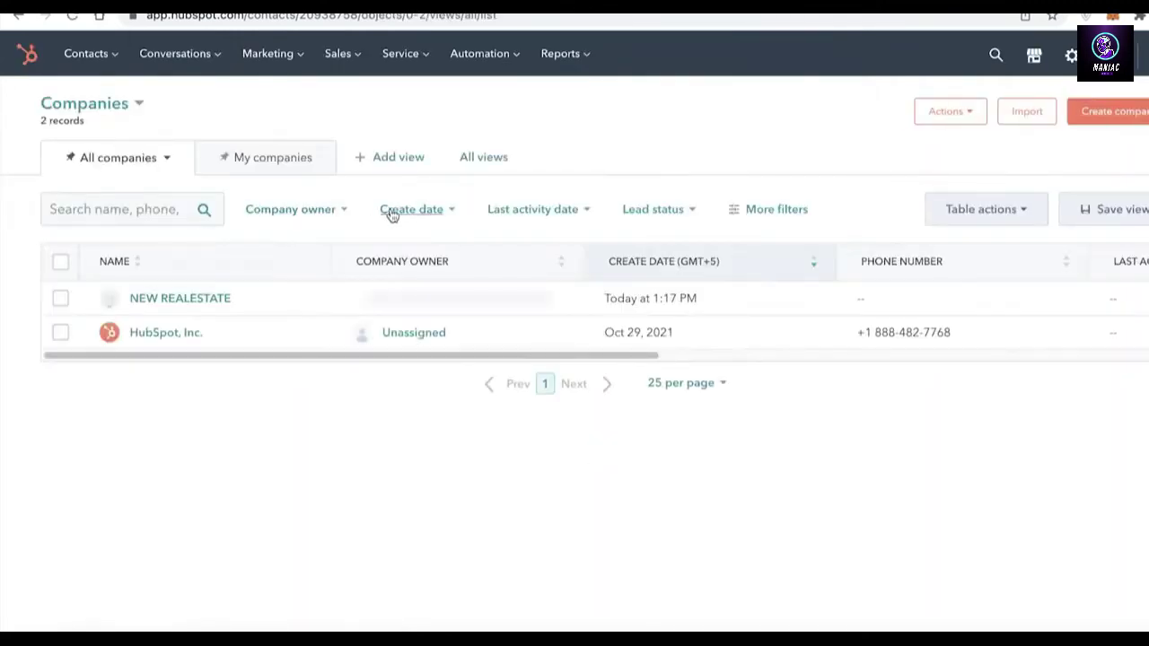
left_click(1114, 122)
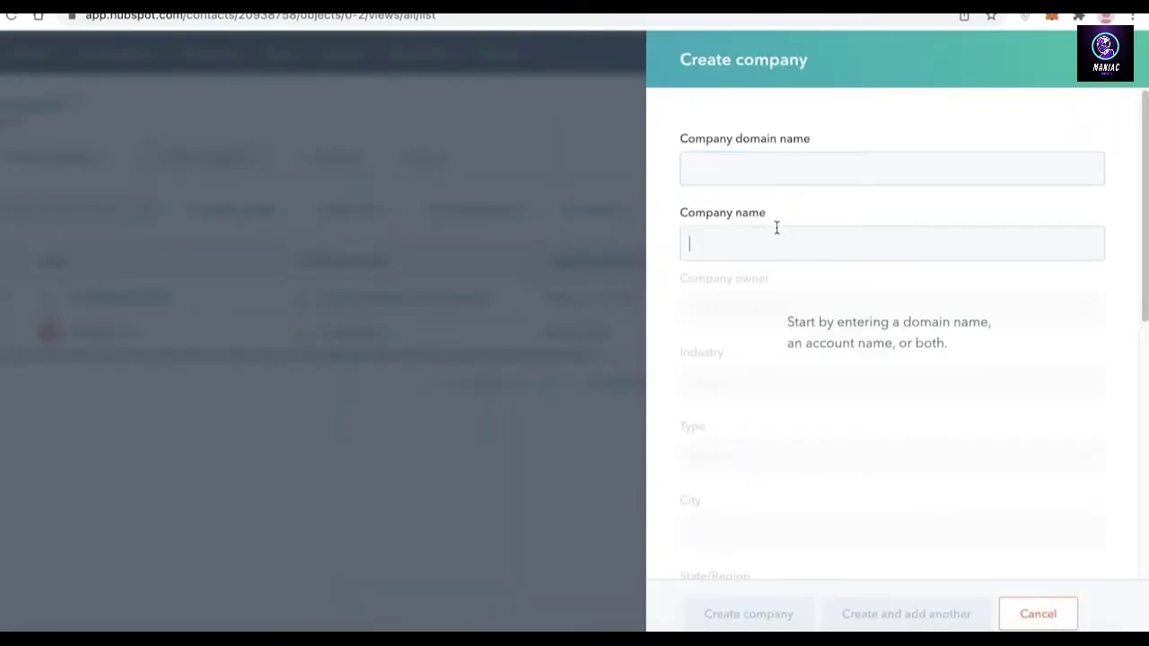
Enter MARKETING CO with industry Electrical/Electronic Manufacturing, create it, and open its record.
type("MARKE")
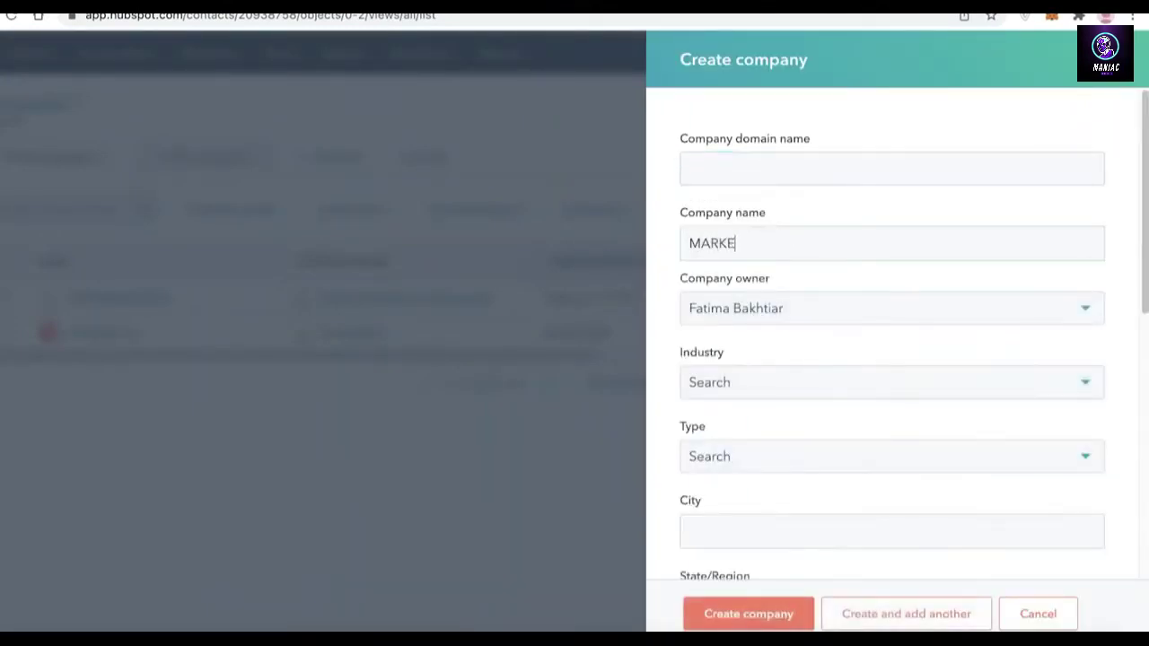
type("TING CO")
scroll(821, 306, "down", 3)
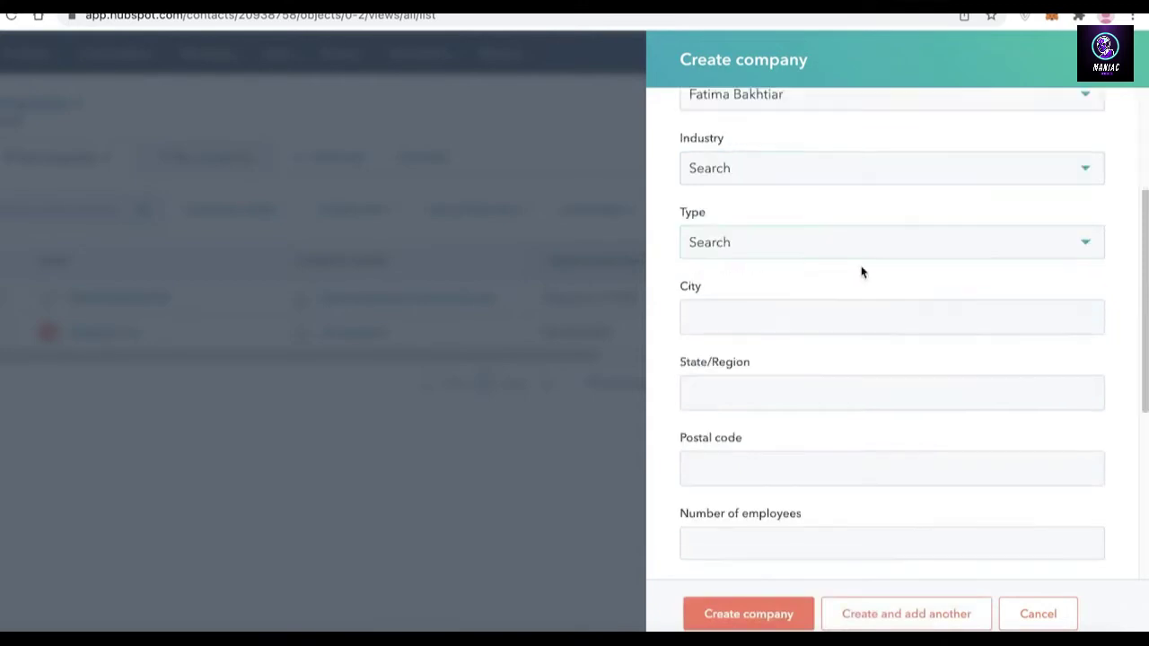
left_click(865, 190)
scroll(807, 375, "down", 4)
scroll(807, 375, "down", 3)
left_click(808, 368)
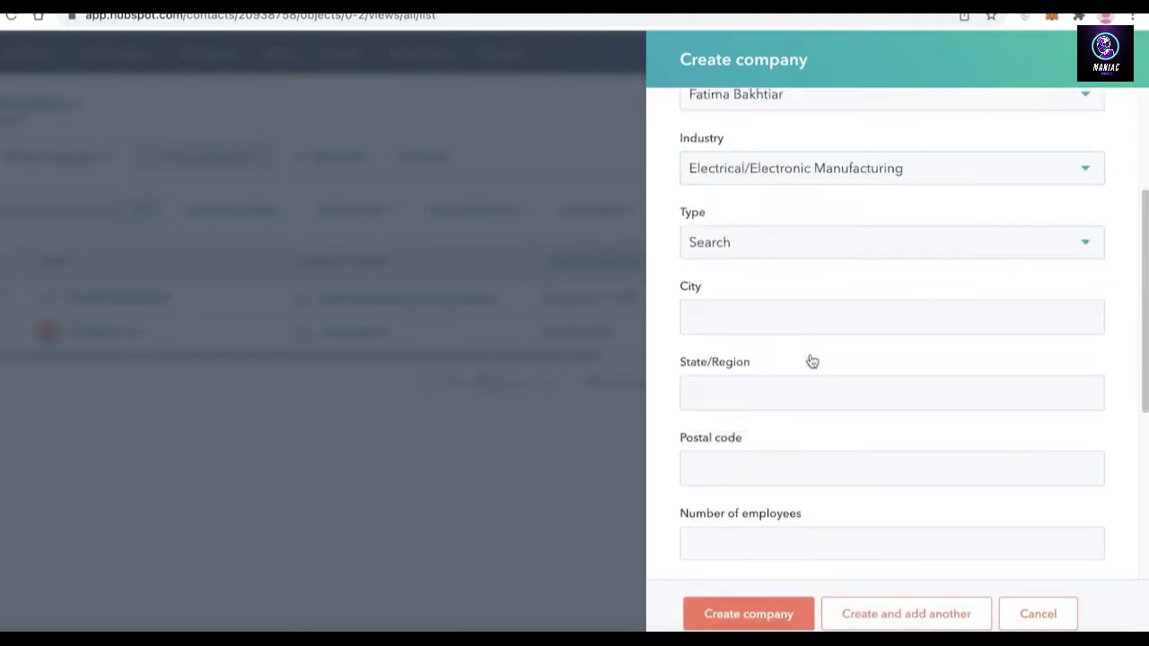
left_click(781, 260)
key("Escape")
left_click(736, 305)
scroll(777, 467, "down", 4)
left_click(749, 614)
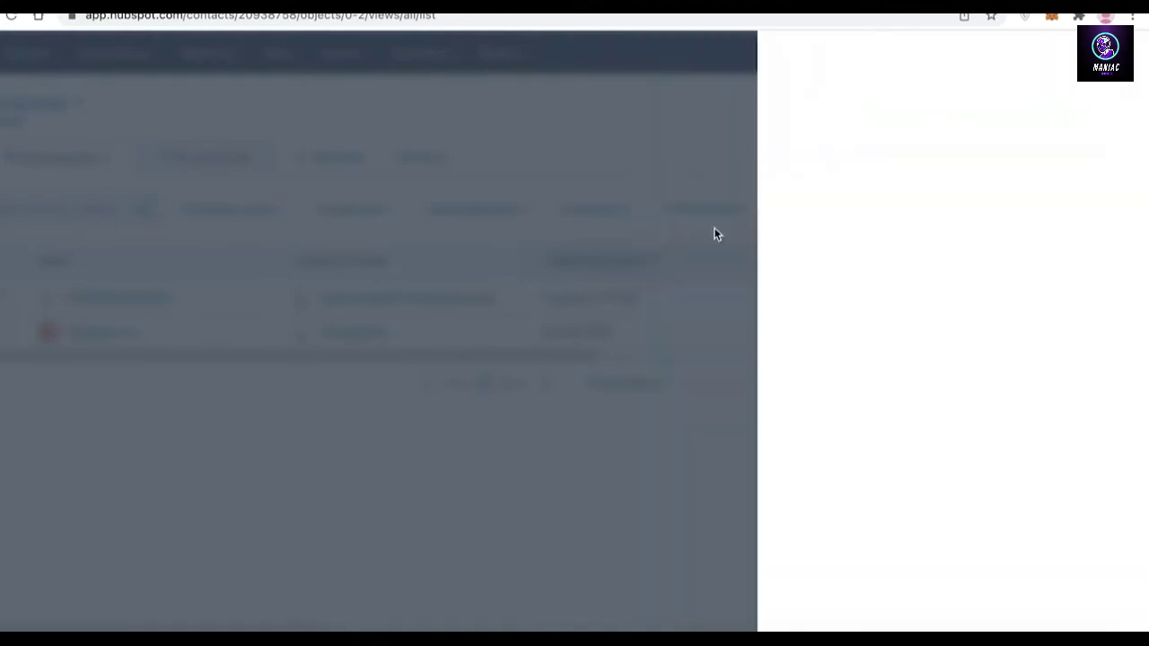
left_click(117, 297)
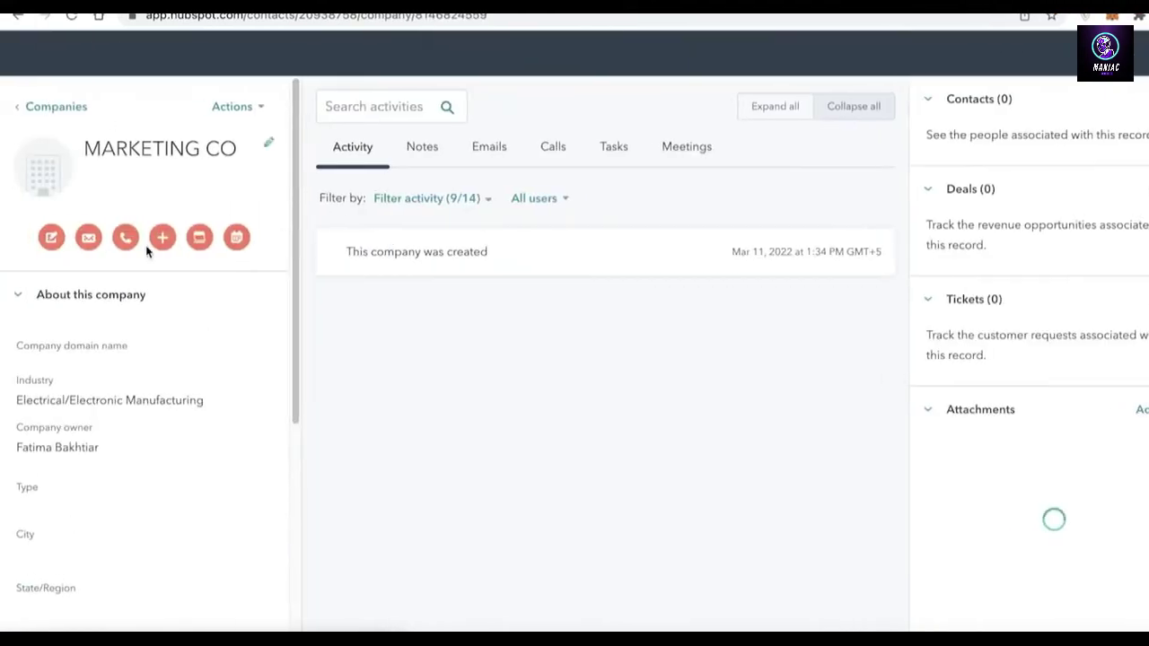
Look over MARKETING CO's notes and target account field without changing anything.
left_click(420, 148)
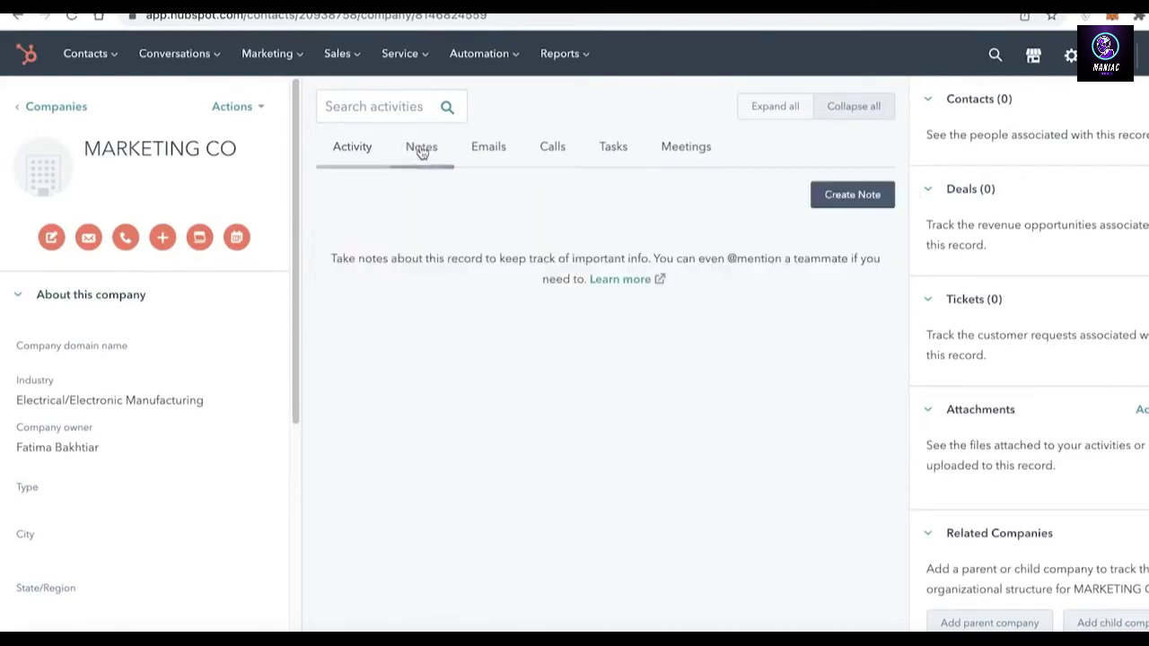
left_click(377, 152)
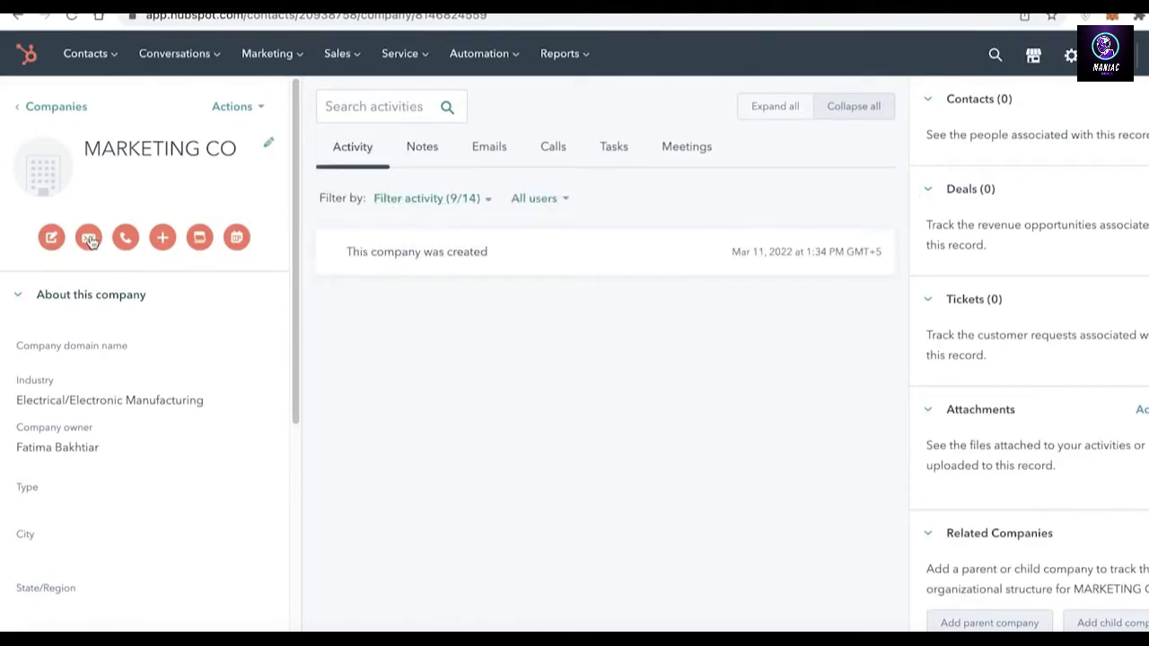
scroll(1032, 341, "down", 4)
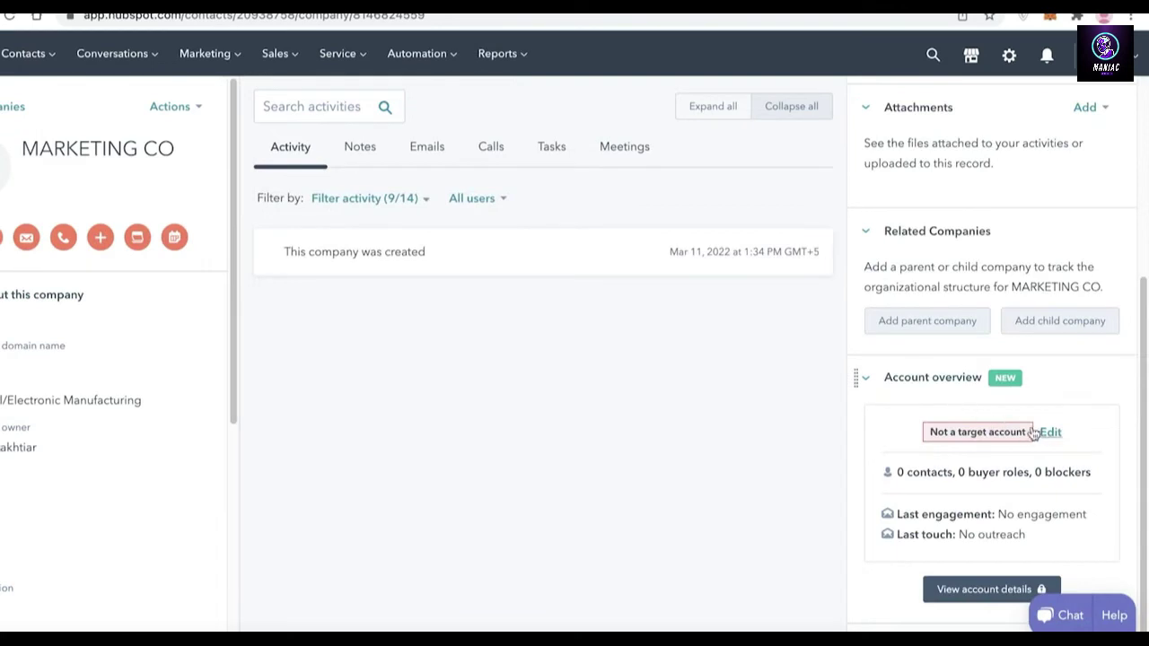
left_click(1048, 431)
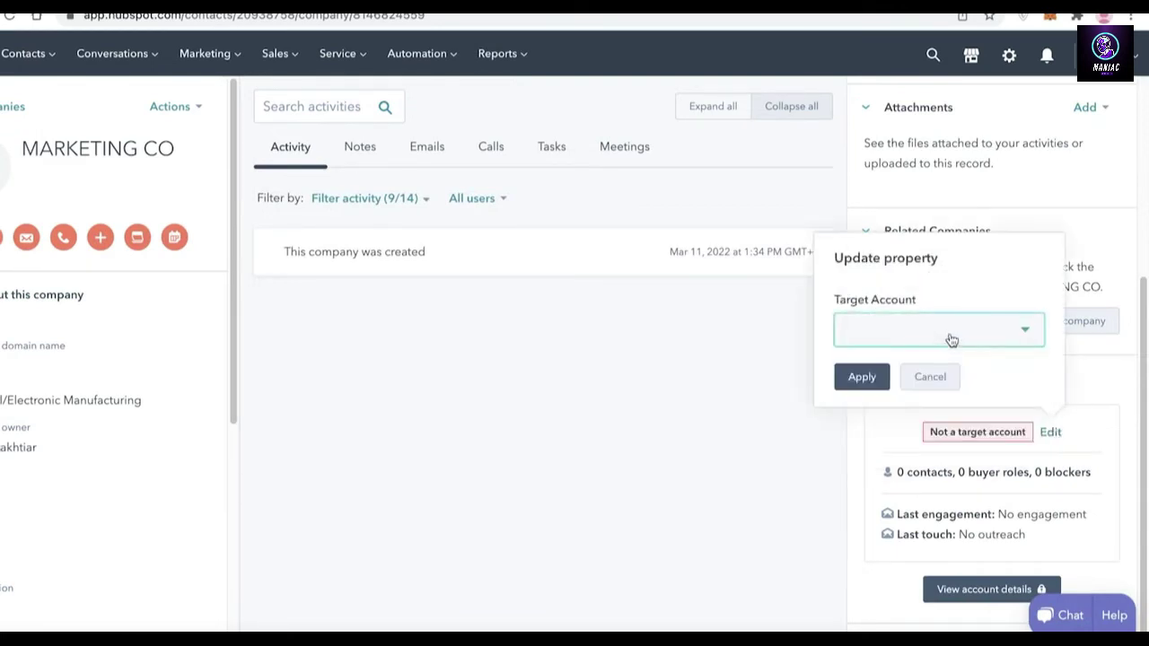
left_click(930, 376)
scroll(964, 369, "up", 4)
Create ticket 45675 from the company's Tickets card.
left_click(943, 305)
left_click(930, 308)
left_click(1104, 300)
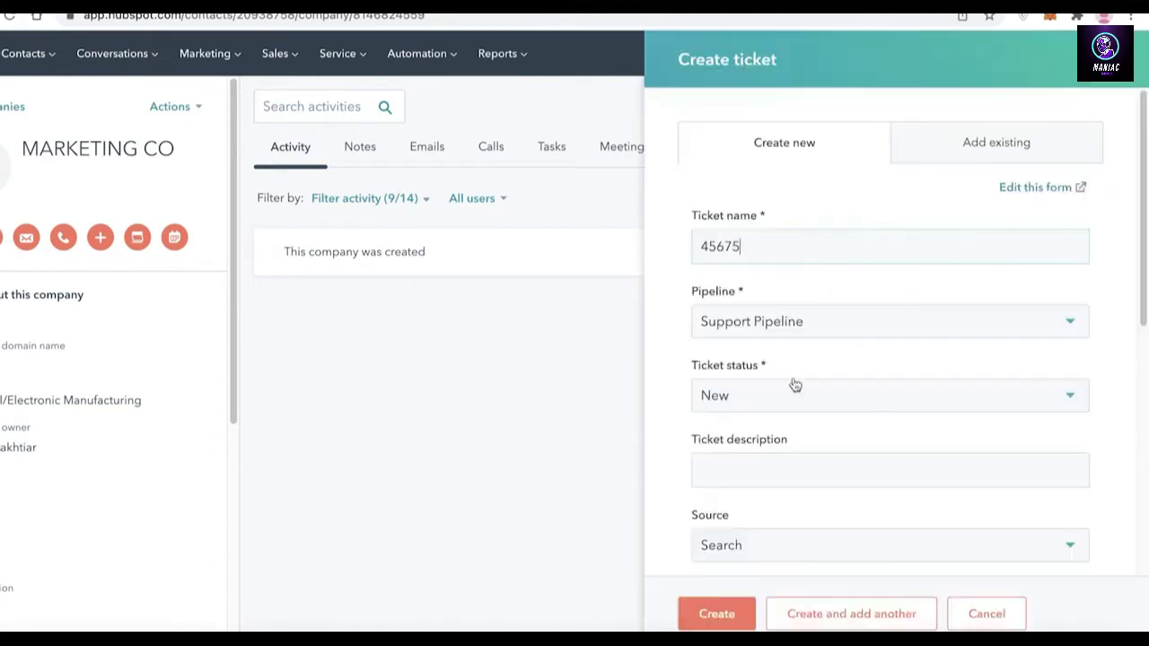
left_click(716, 616)
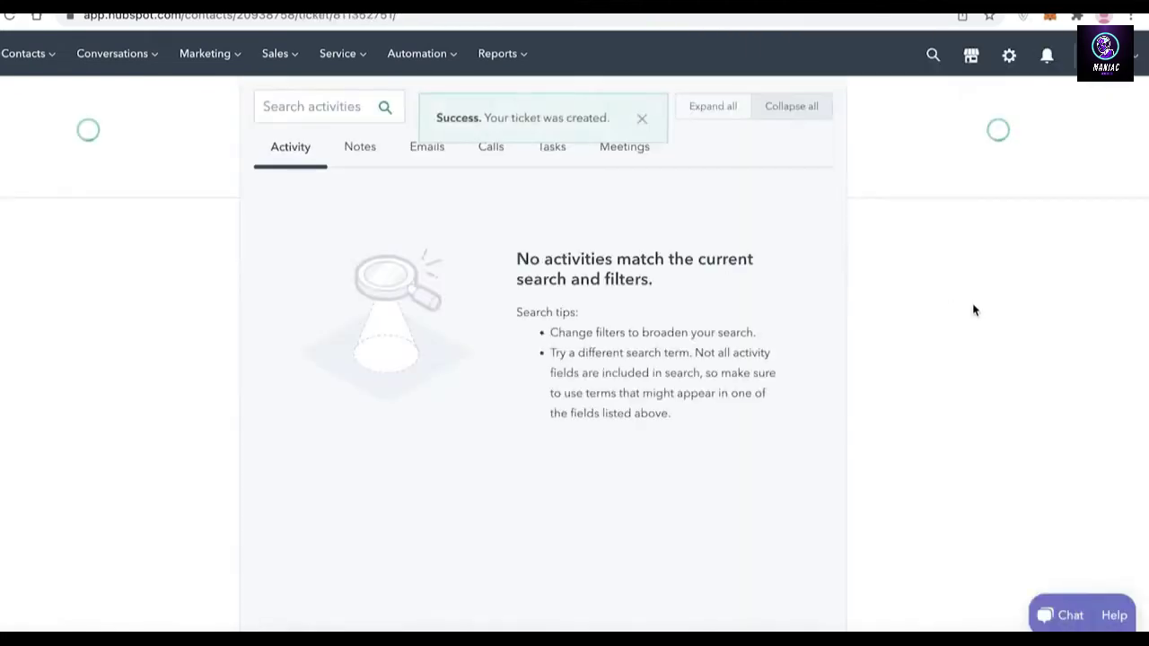
Open the Companies list, preview MARKETING CO and bring up its Actions menu.
left_click(61, 107)
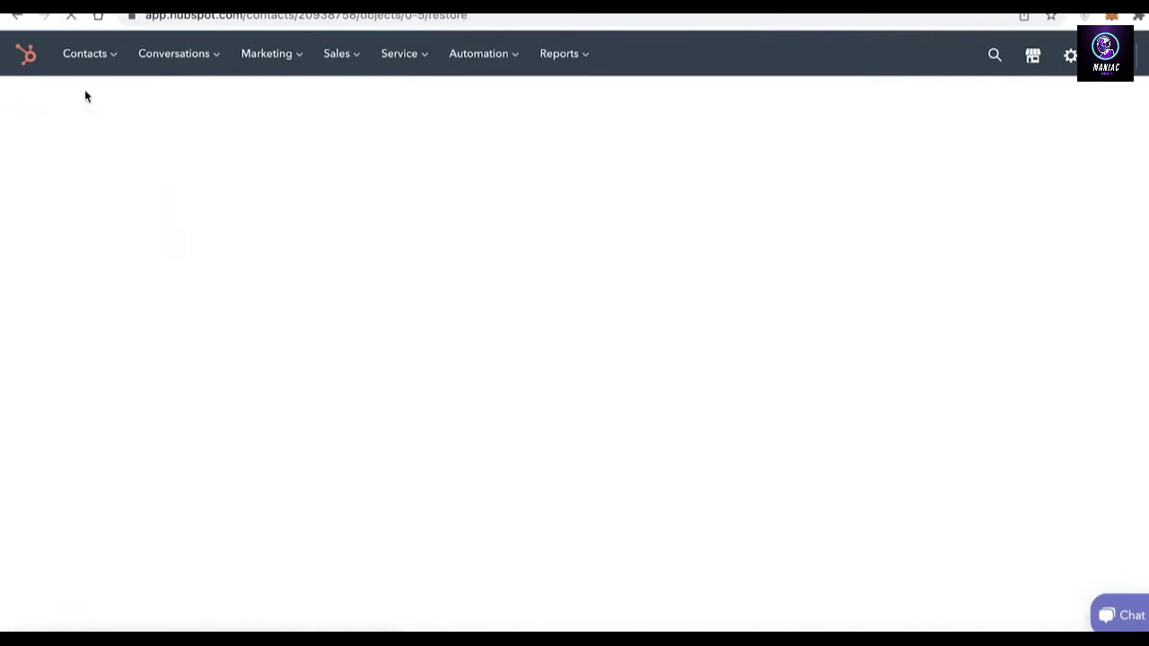
left_click(107, 64)
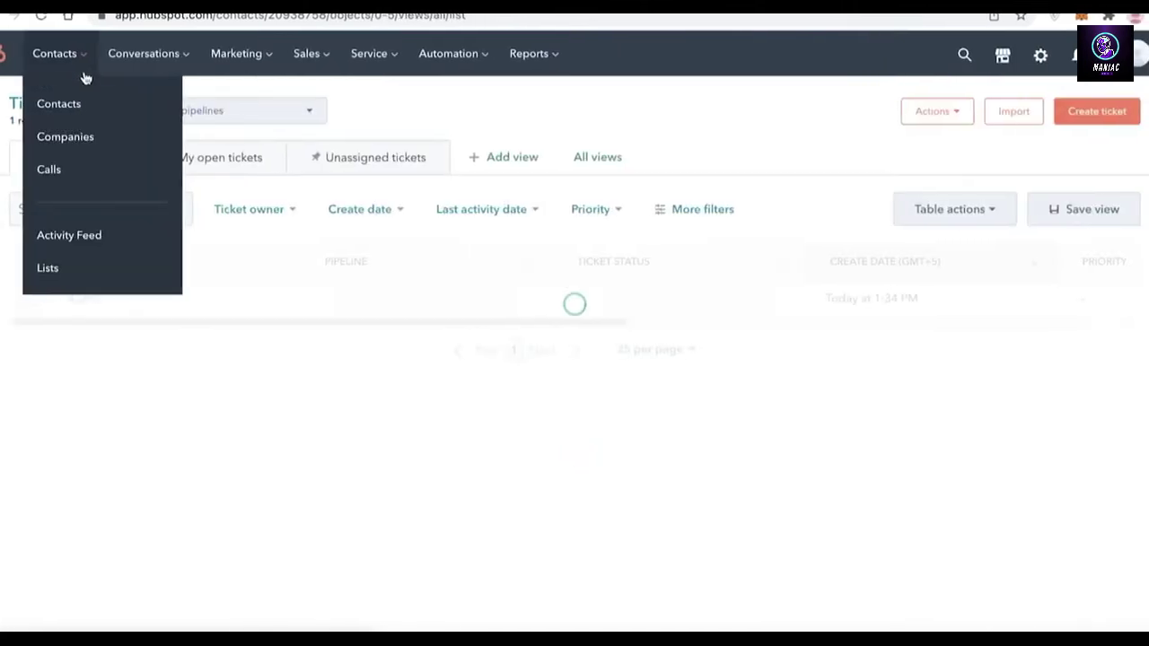
left_click(76, 133)
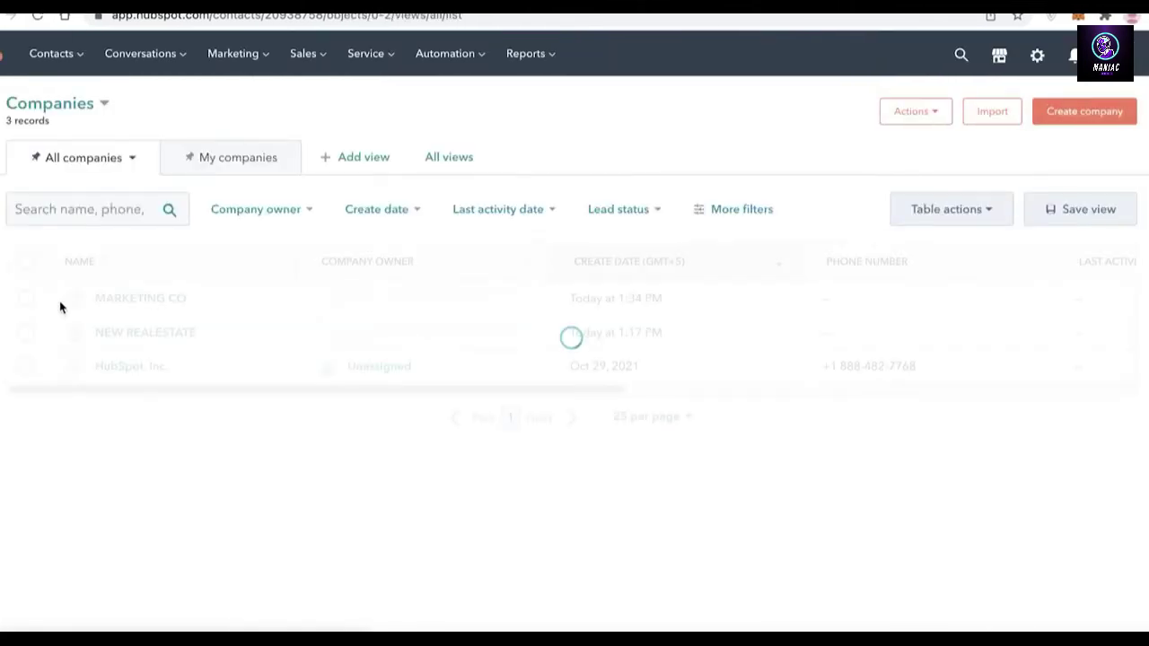
left_click(266, 306)
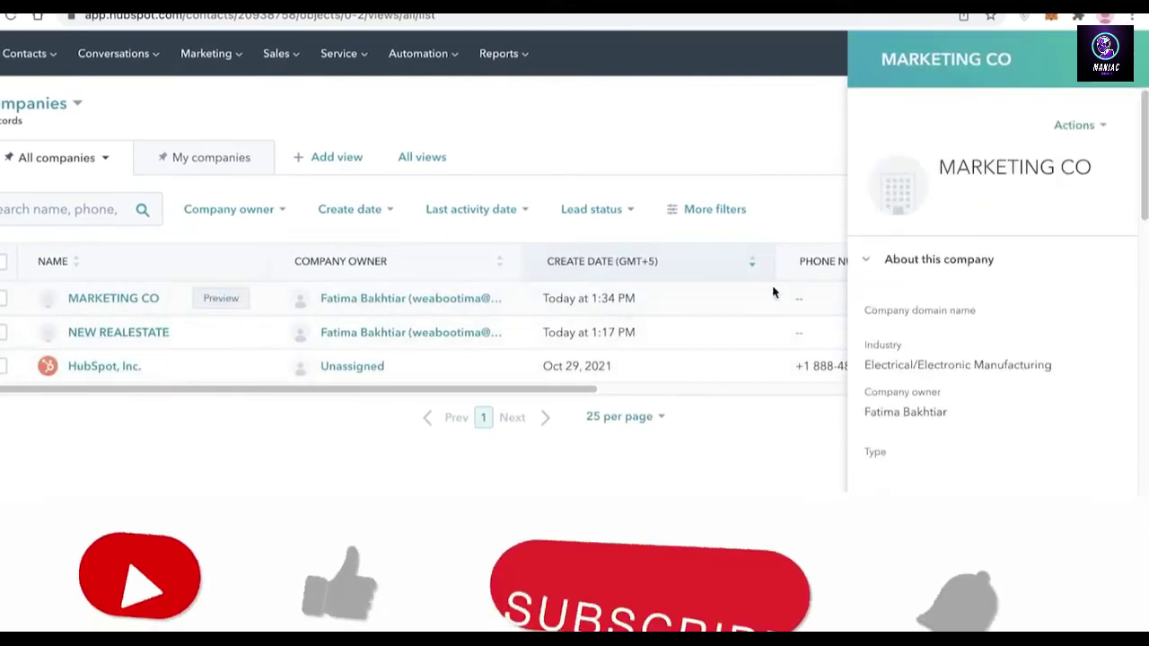
left_click(1076, 126)
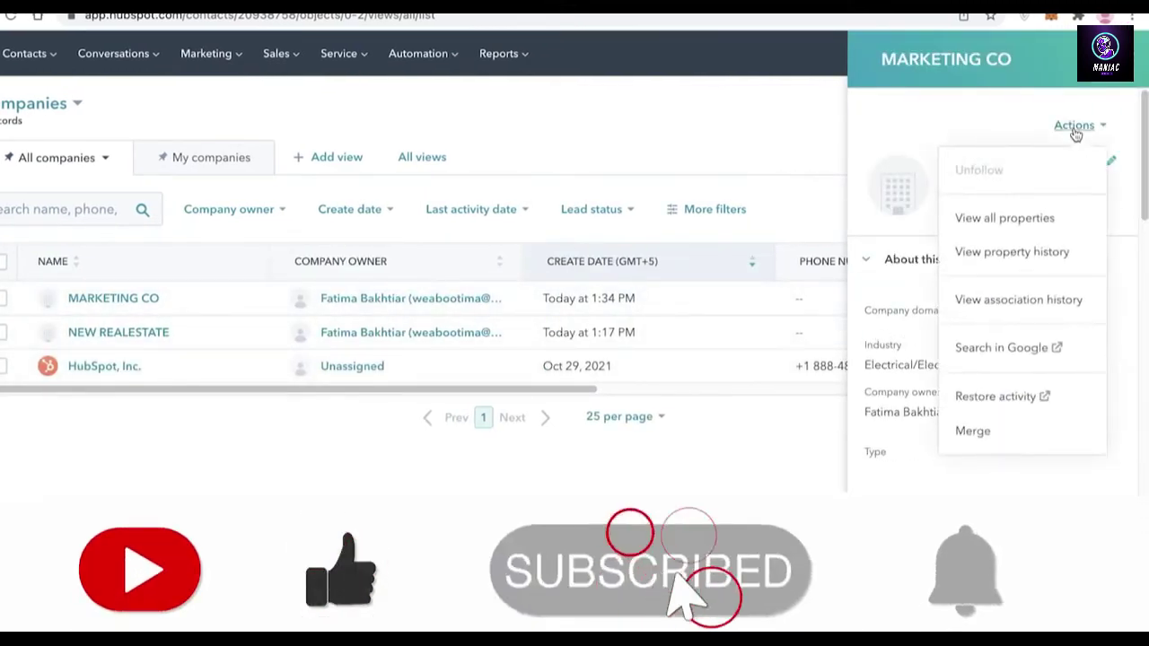
Merge the NEW REALESTATE company into MARKETING CO using the Actions menu's Merge option.
left_click(977, 428)
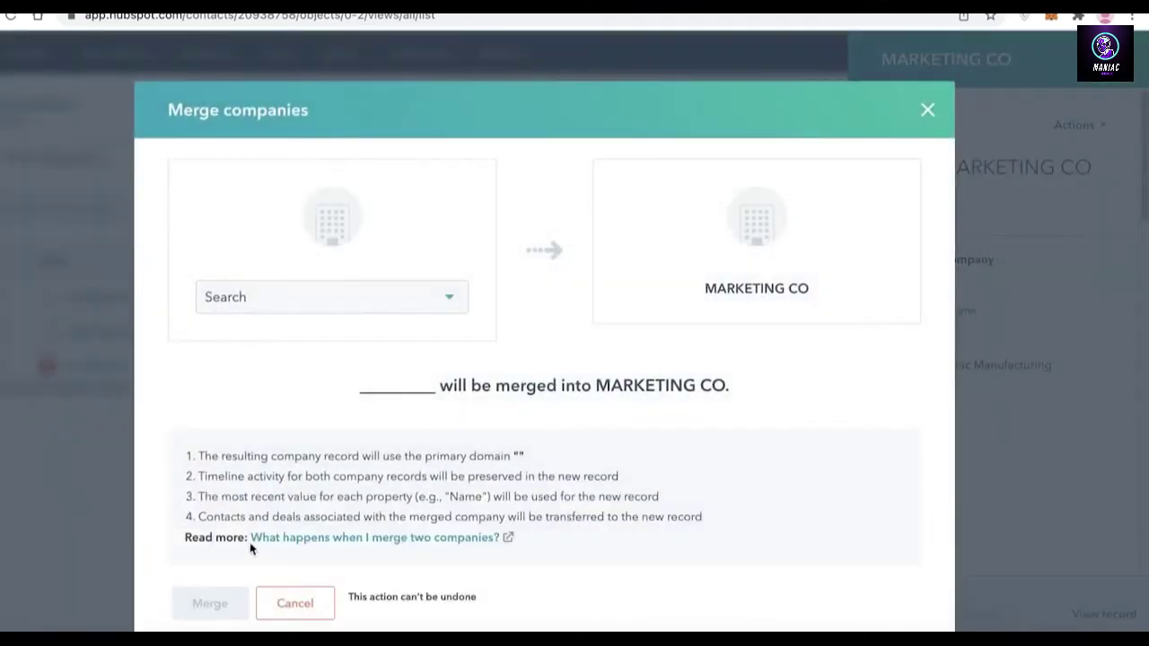
left_click(295, 305)
left_click(257, 418)
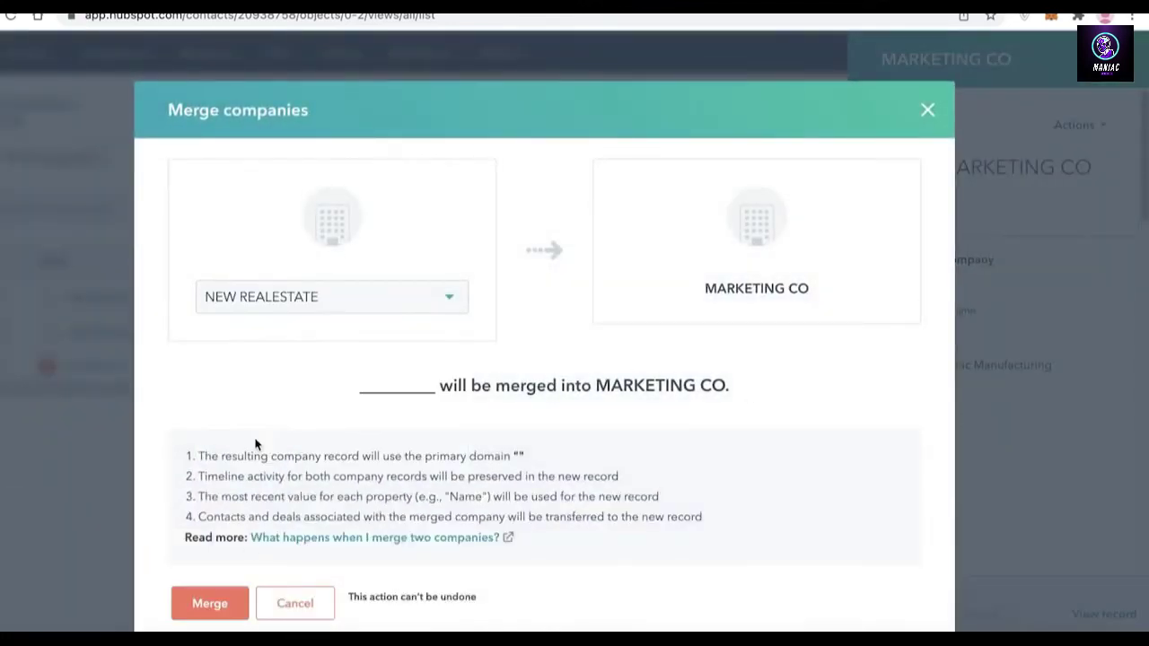
left_click(225, 600)
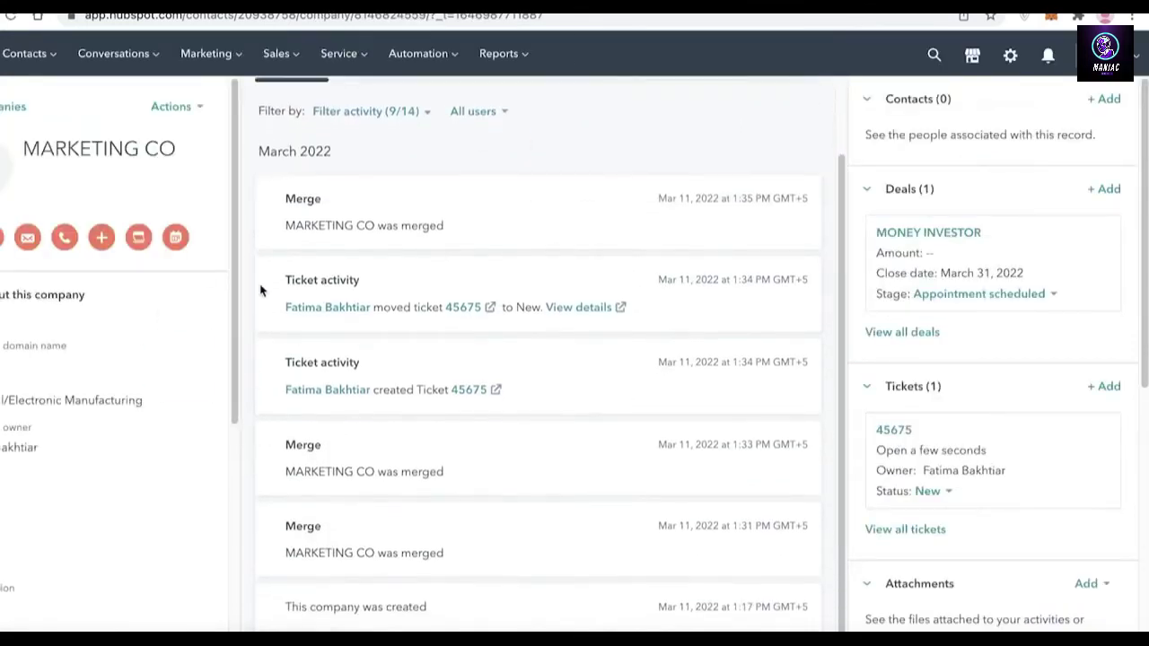
Return from the MARKETING CO record to the companies list, now showing two records.
scroll(988, 404, "down", 2)
scroll(951, 377, "up", 2)
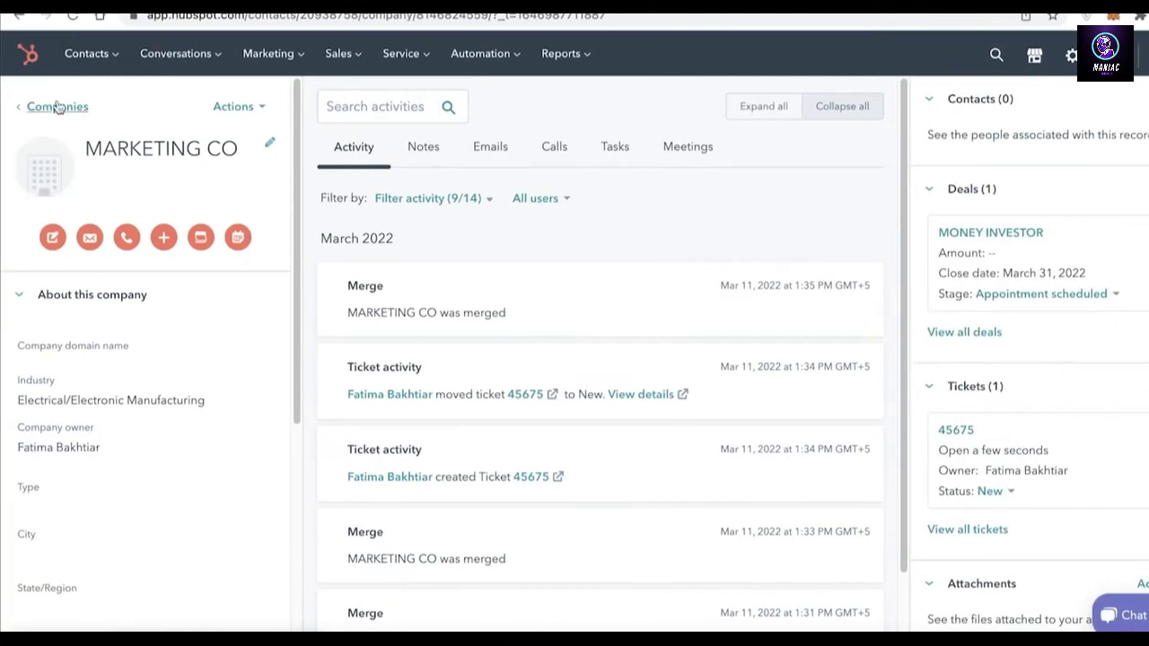
left_click(56, 107)
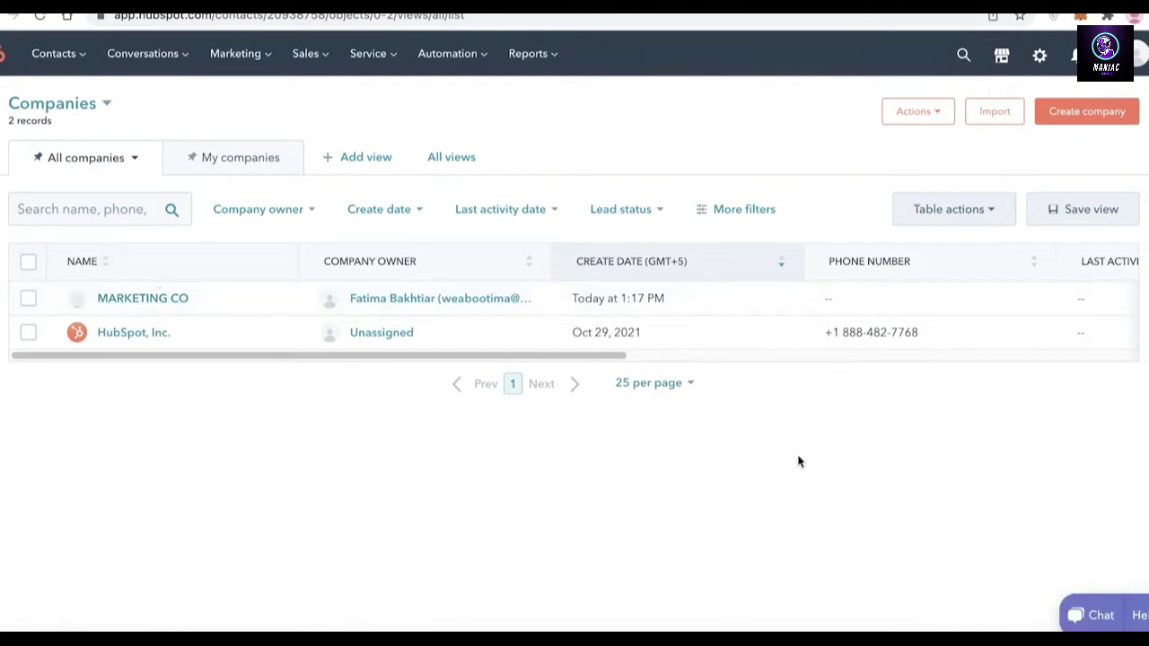
Filter the companies list to the My companies view, showing only MARKETING CO.
mouse_move(726, 340)
left_click(226, 154)
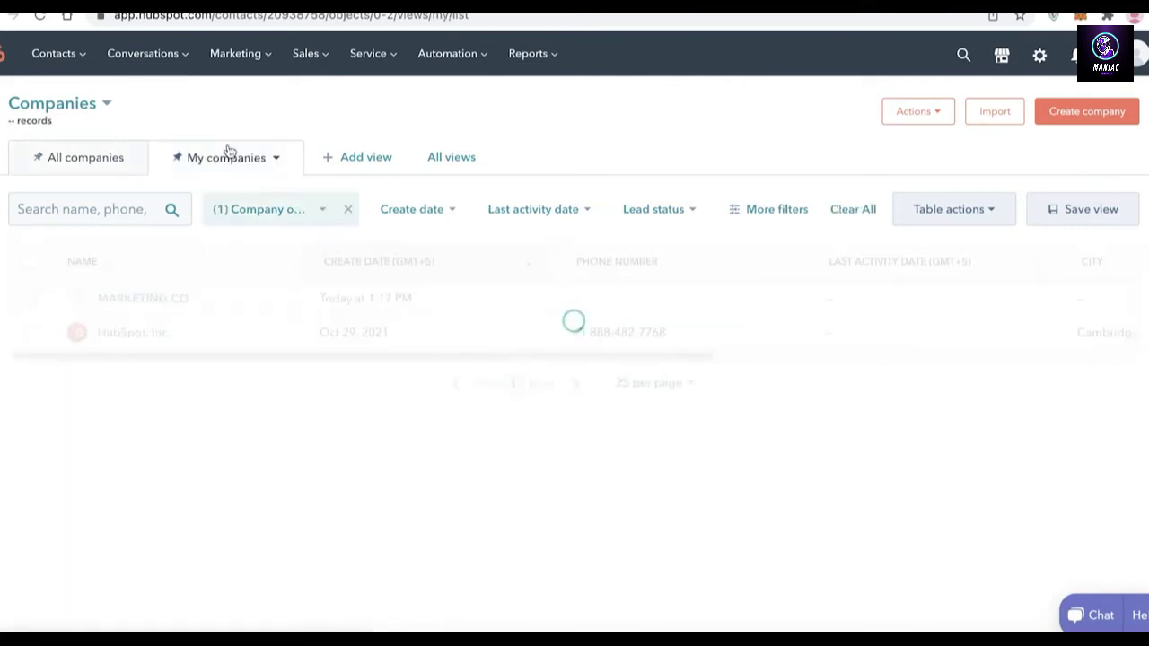
left_click(111, 171)
left_click(106, 104)
left_click(36, 120)
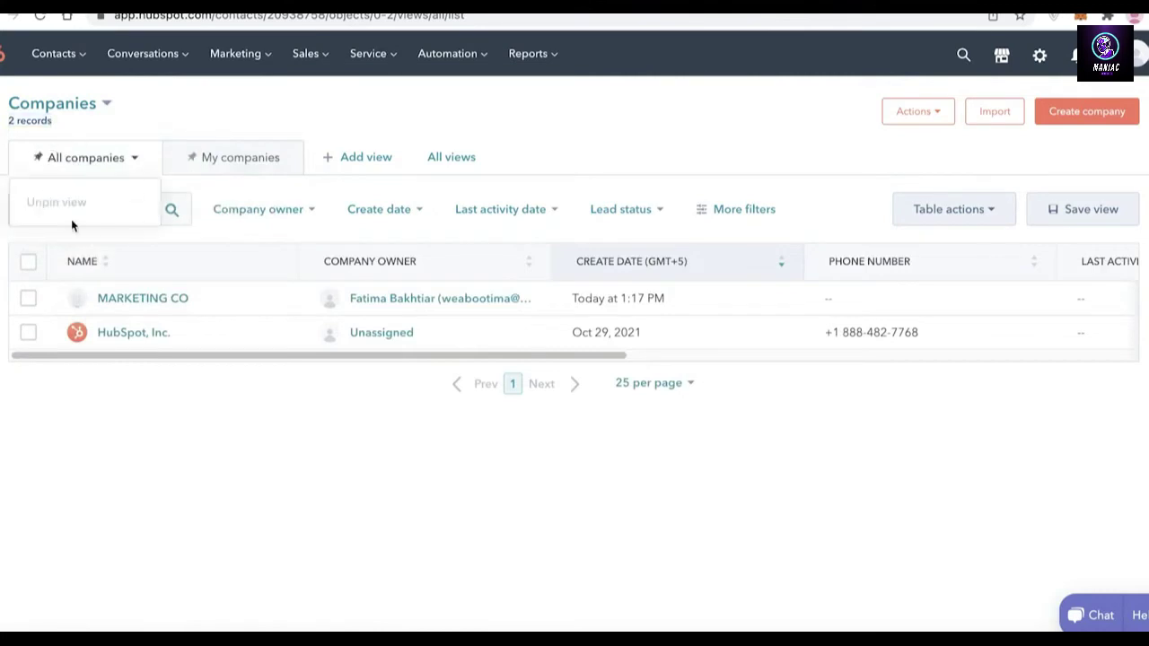
left_click(217, 167)
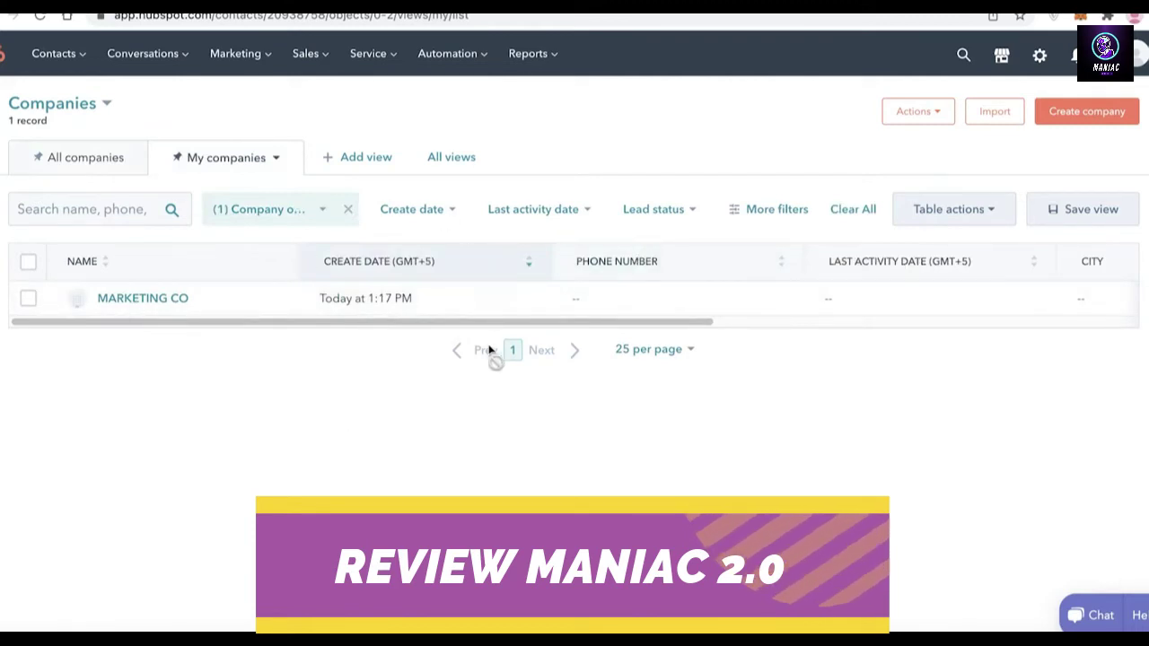
Create a new companies view named MARKETING COMPANIES, shared with Everyone.
left_click(351, 157)
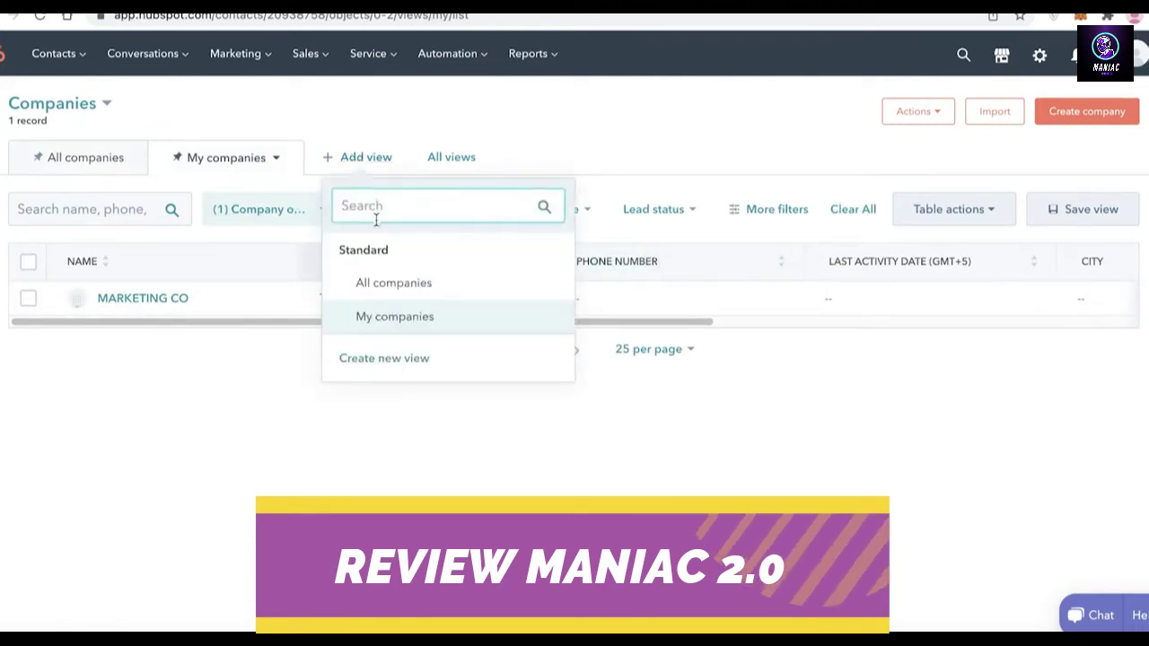
left_click(364, 359)
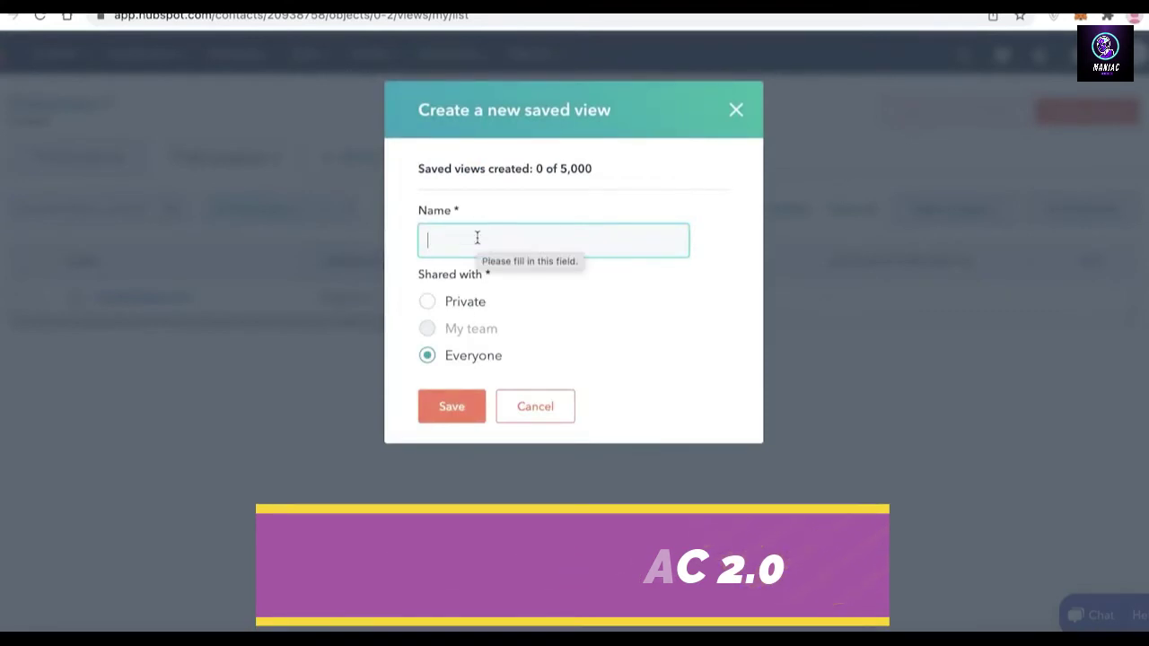
type("MARKETING COP")
key("BackSpace")
type("MPANIES")
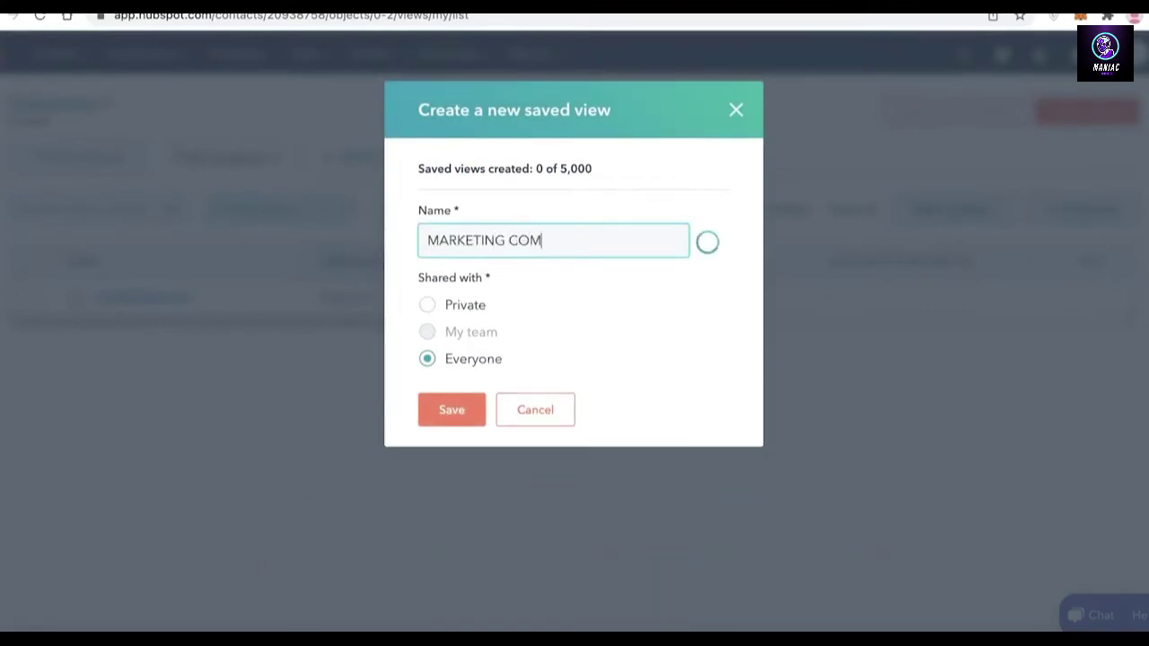
key("Return")
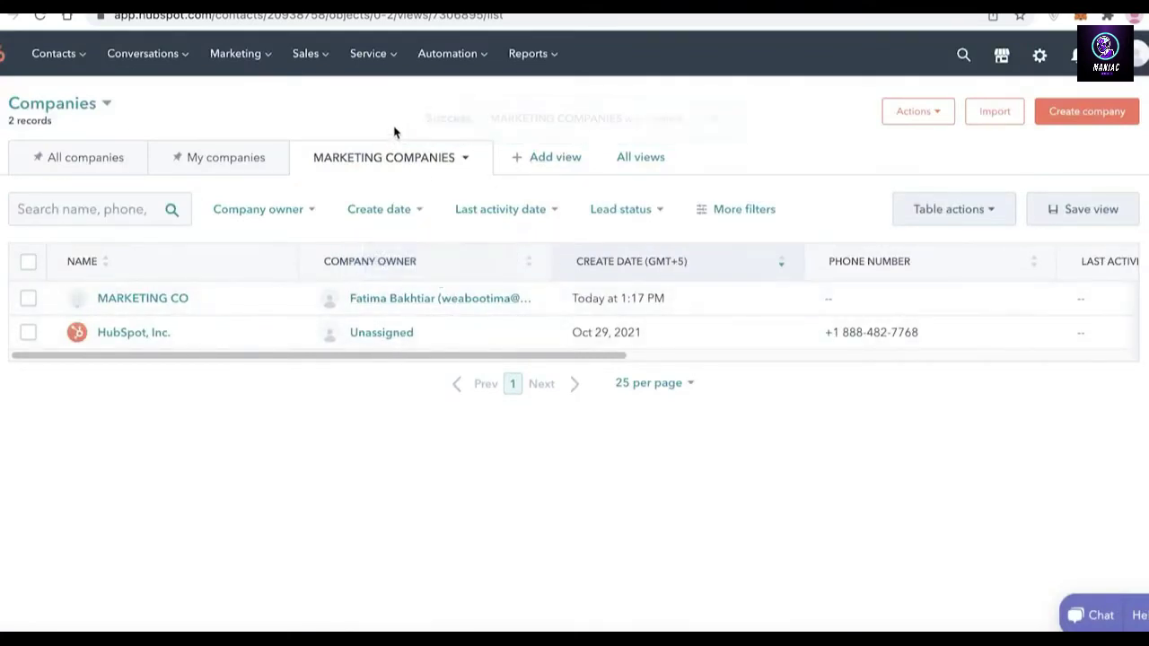
Check the MARKETING COMPANIES view options, then switch to the My companies view.
left_click(403, 158)
left_click(400, 409)
left_click(224, 158)
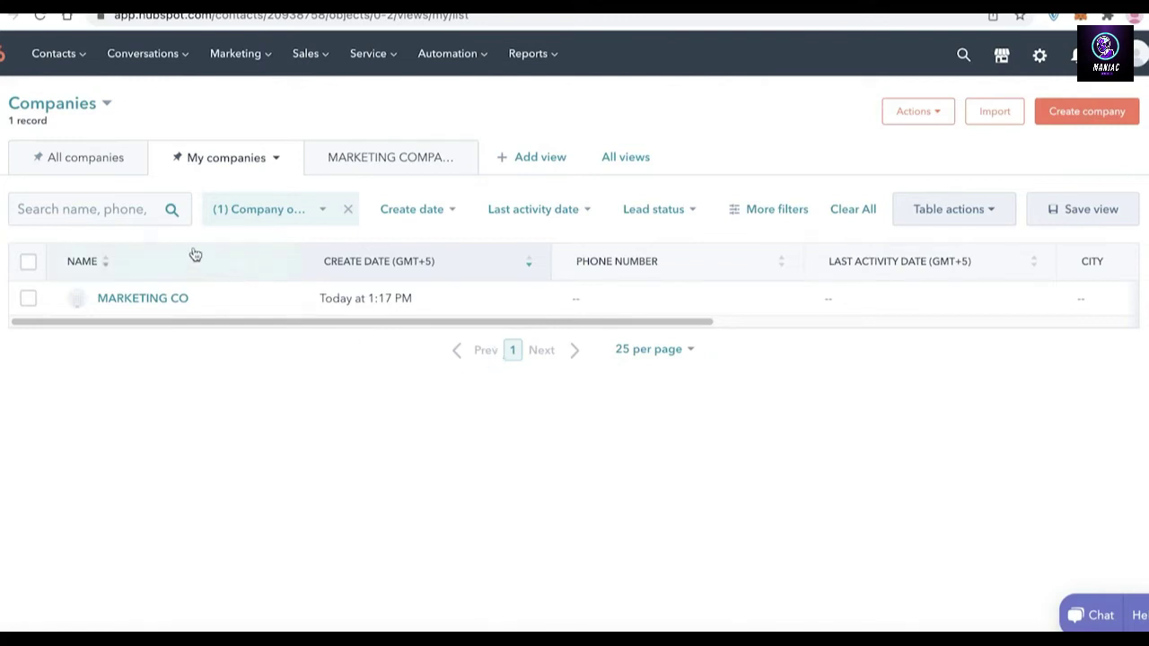
Switch to the All companies view listing MARKETING CO and HubSpot, Inc.
left_click(96, 177)
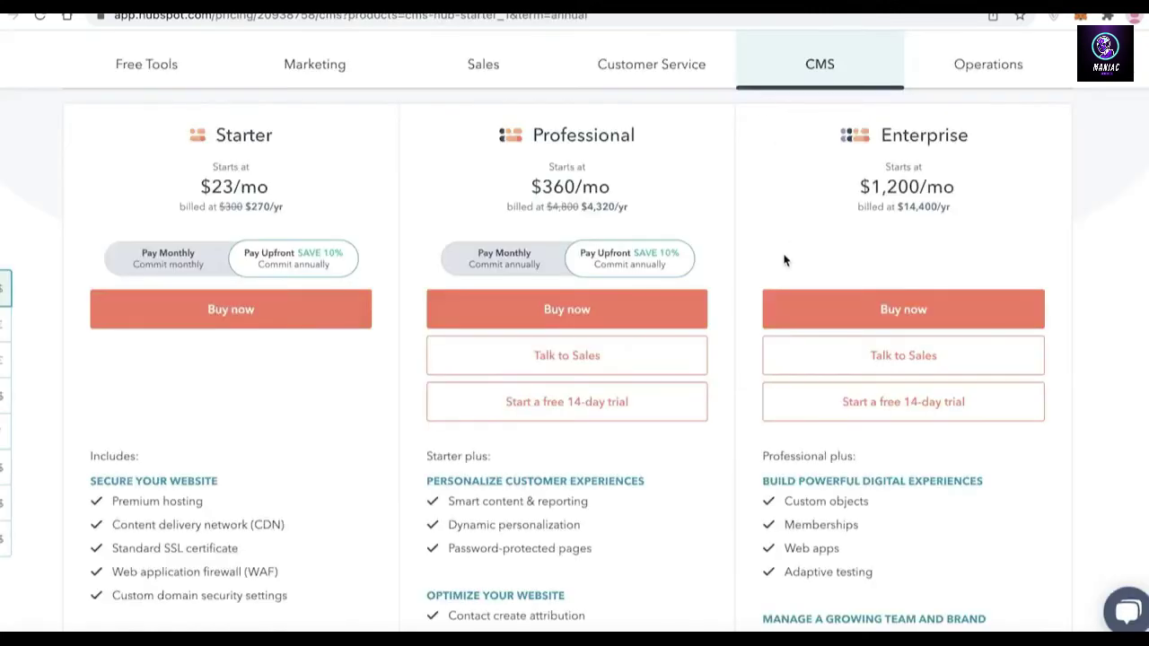
scroll(783, 265, "up", 4)
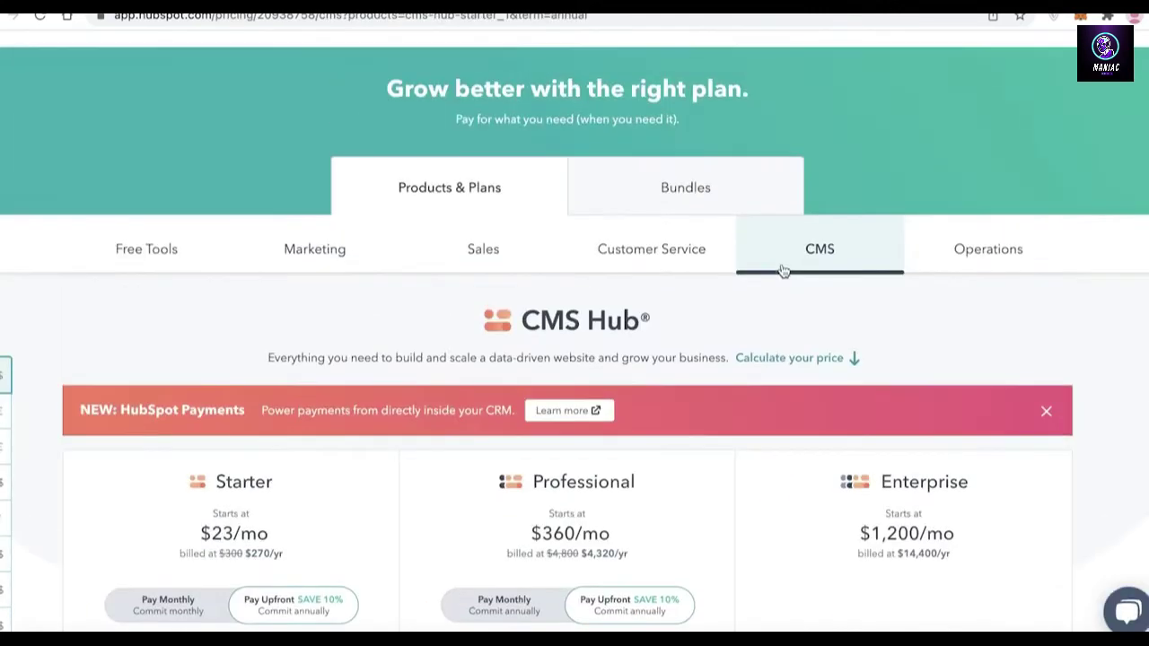
scroll(782, 283, "down", 2)
scroll(470, 175, "up", 2)
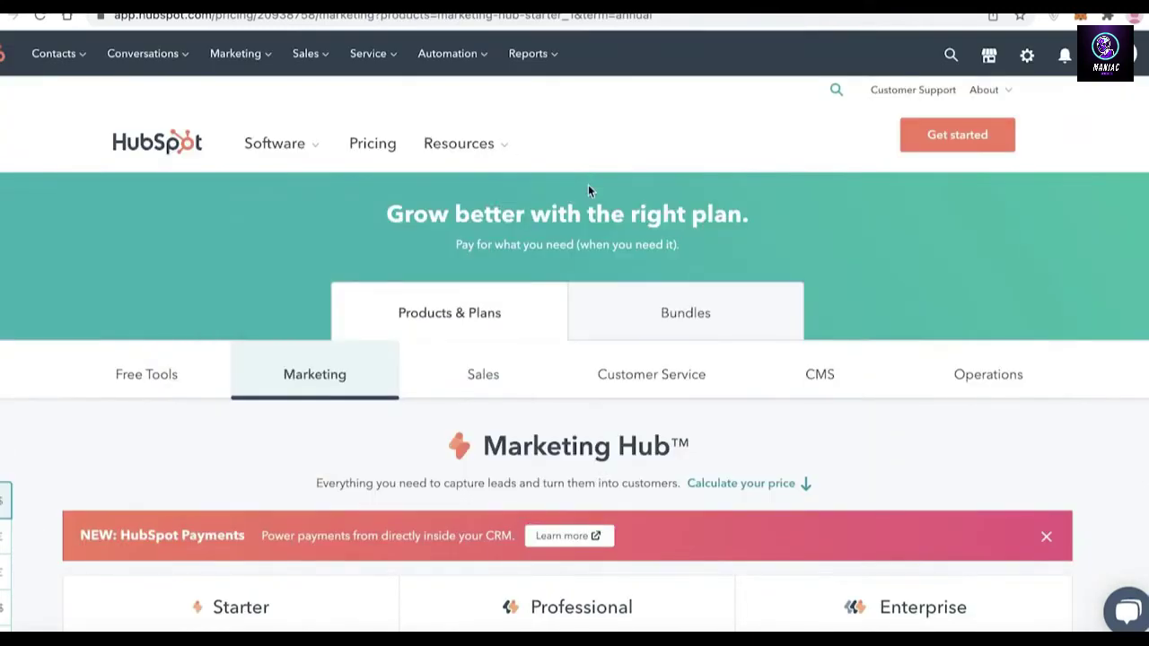
scroll(260, 308, "down", 1)
Show the free CRM tools pricing and read the Companies feature description.
left_click(175, 272)
scroll(175, 277, "down", 4)
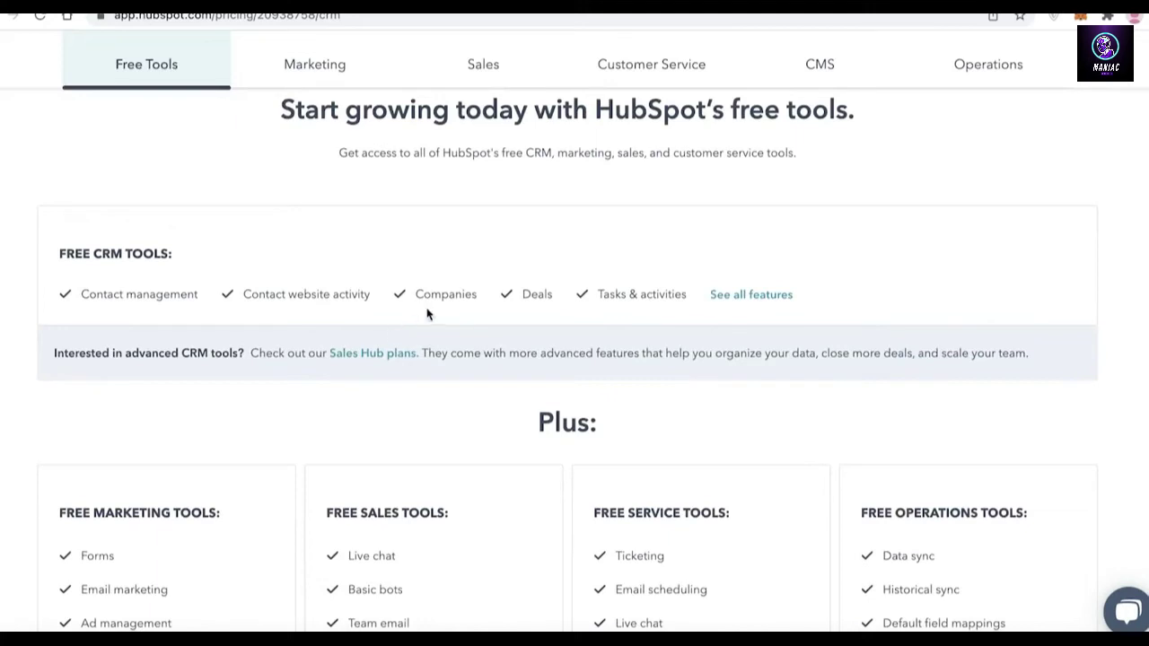
left_click_drag(419, 297, 492, 294)
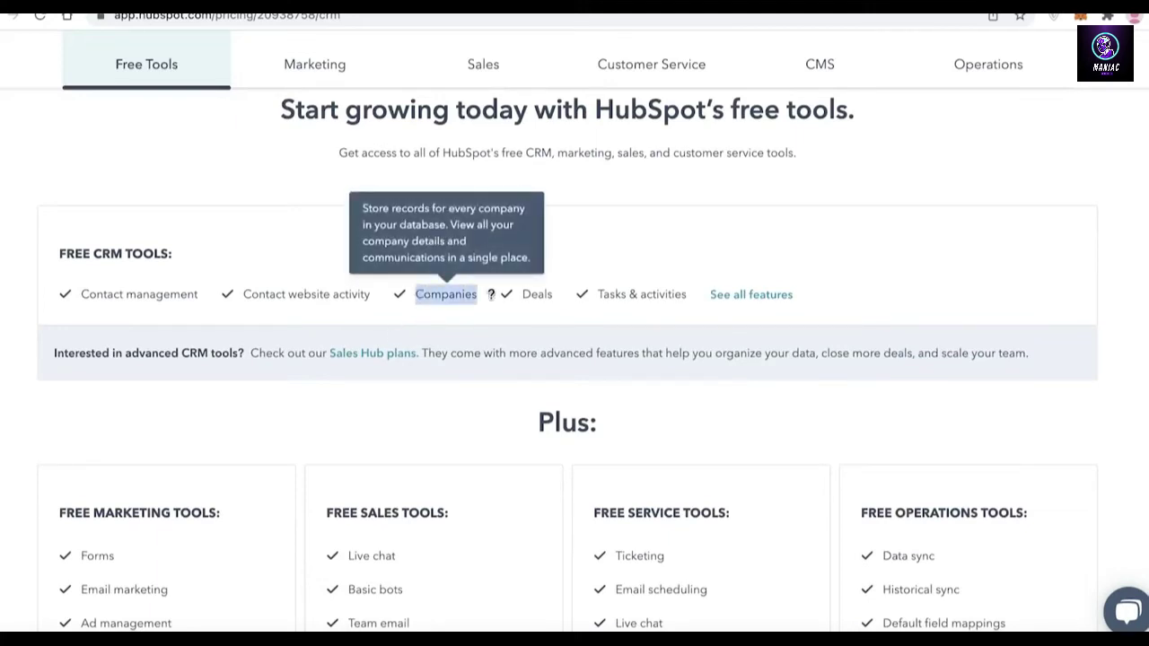
left_click(437, 301)
Bring up the Marketing Hub pricing and scroll down to its plan cards.
left_click(310, 60)
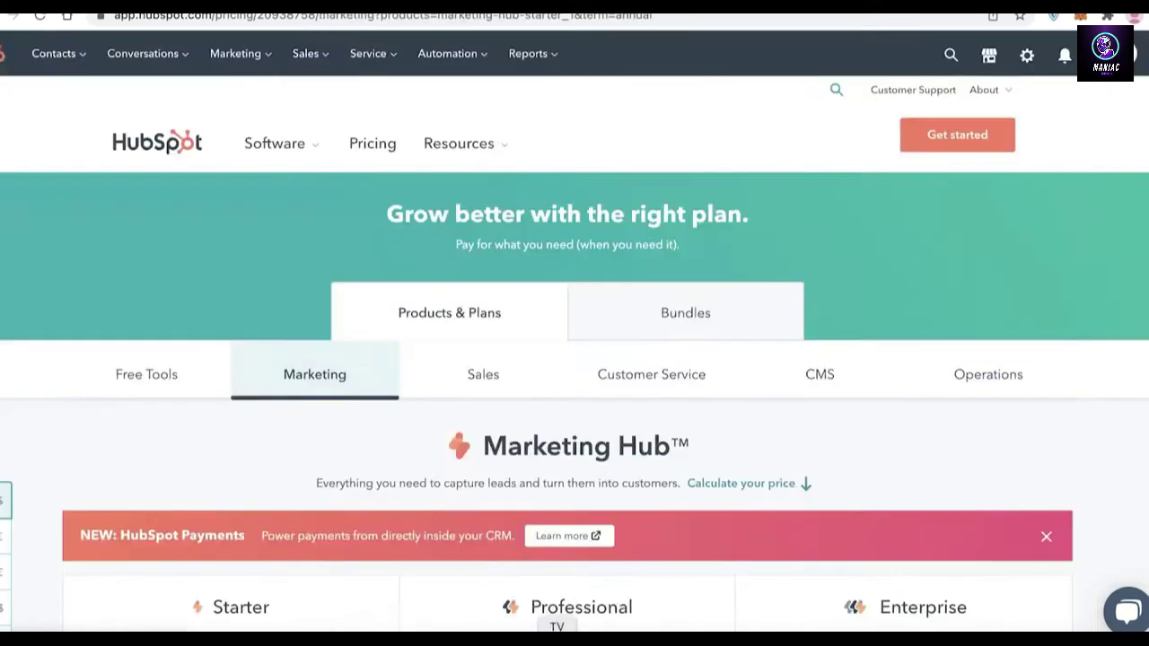
scroll(377, 446, "down", 3)
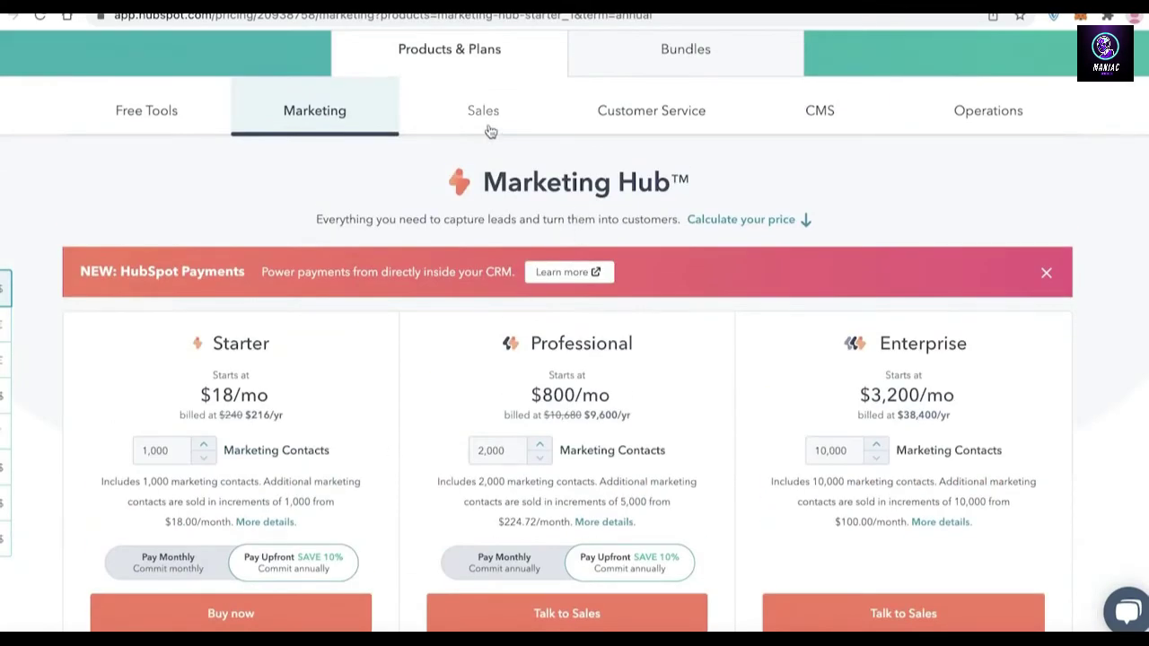
scroll(584, 335, "down", 1)
scroll(585, 335, "down", 2)
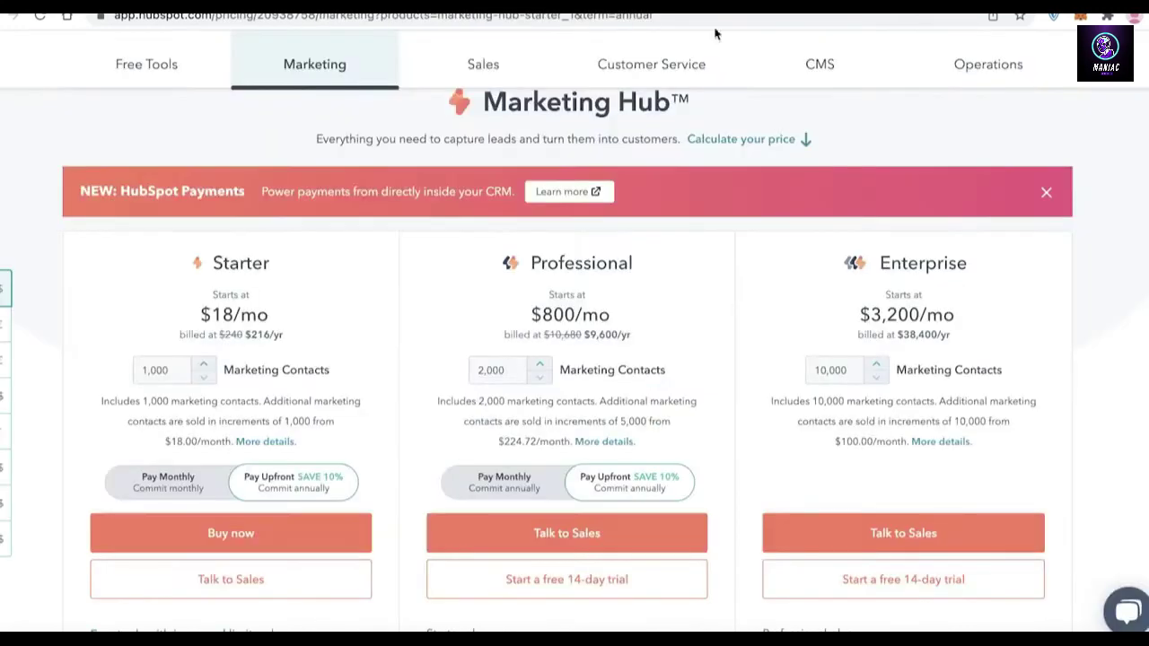
scroll(704, 305, "down", 3)
scroll(682, 359, "up", 3)
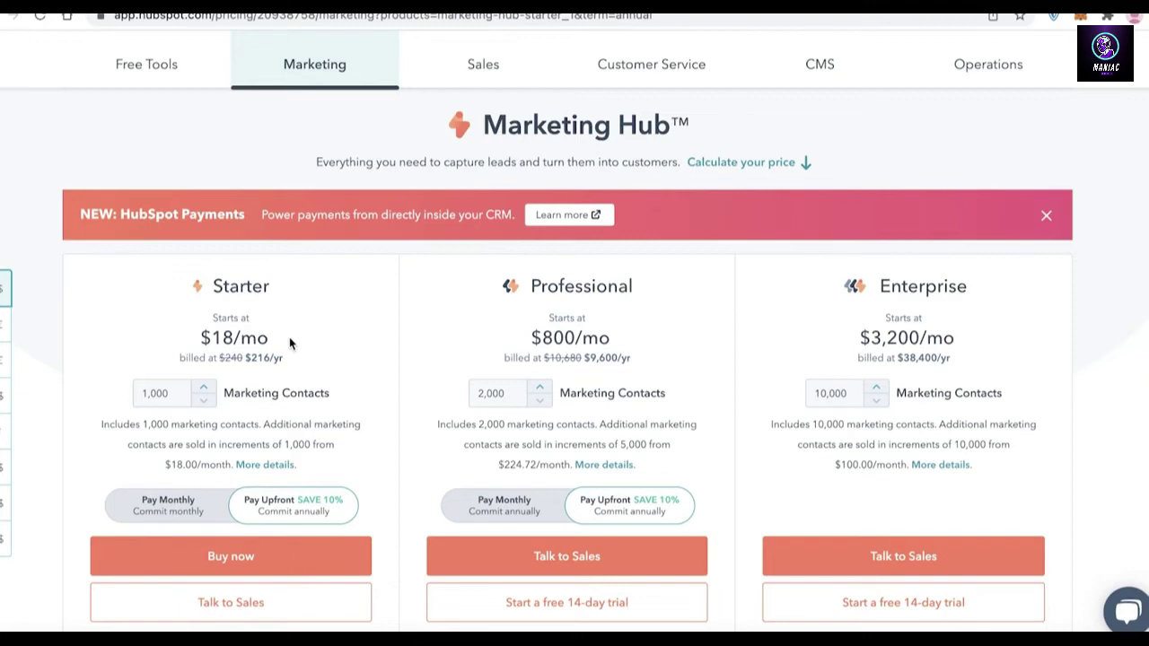
scroll(289, 337, "down", 9)
scroll(272, 336, "up", 5)
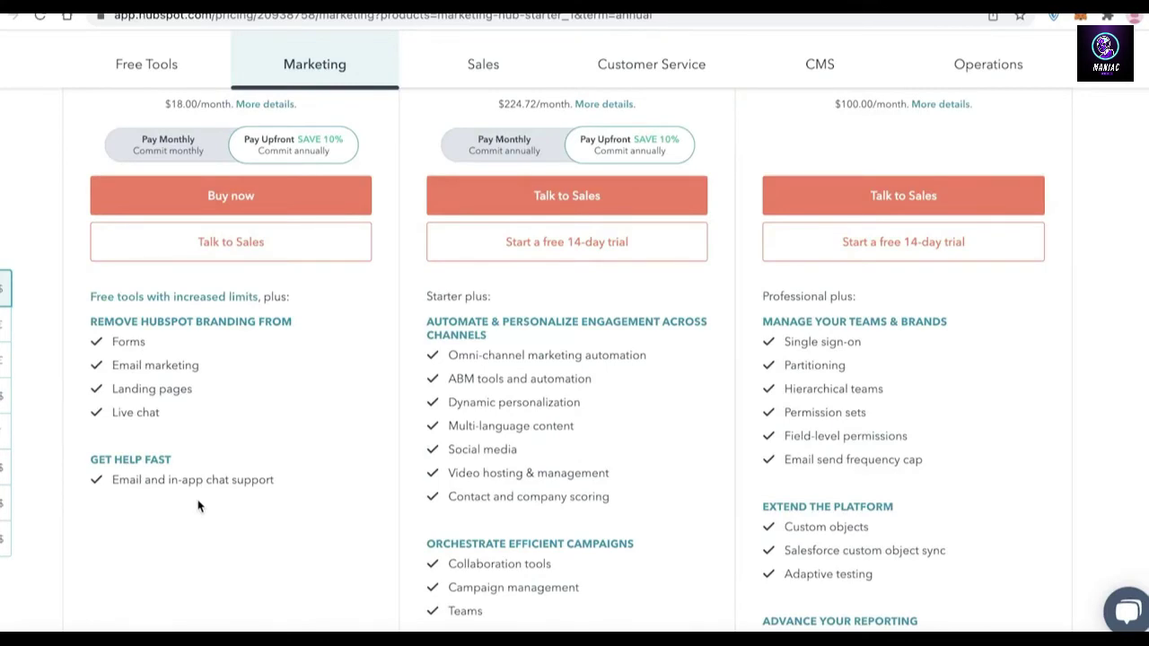
scroll(397, 416, "up", 5)
scroll(398, 417, "down", 2)
scroll(397, 420, "down", 3)
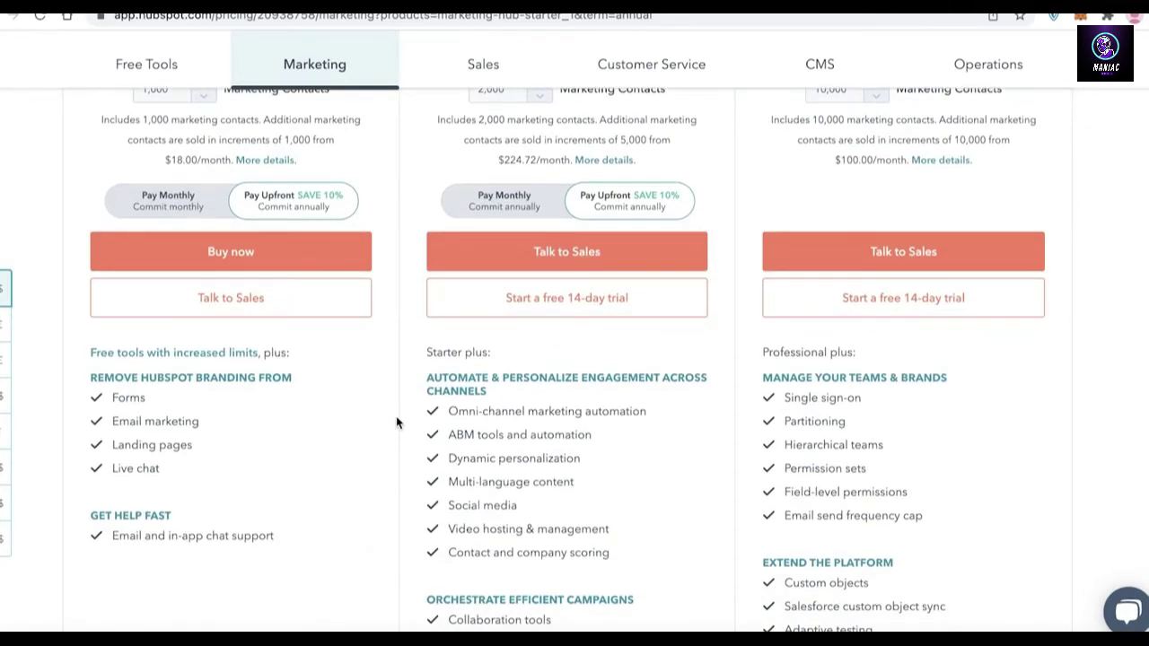
scroll(396, 422, "down", 4)
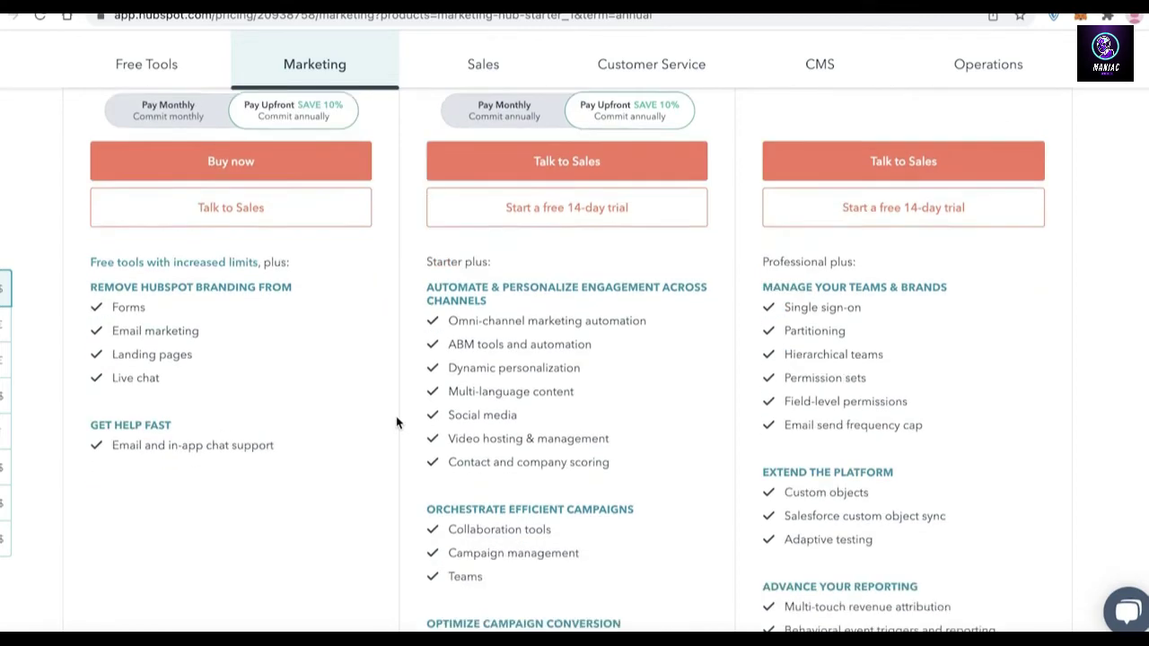
scroll(398, 422, "down", 1)
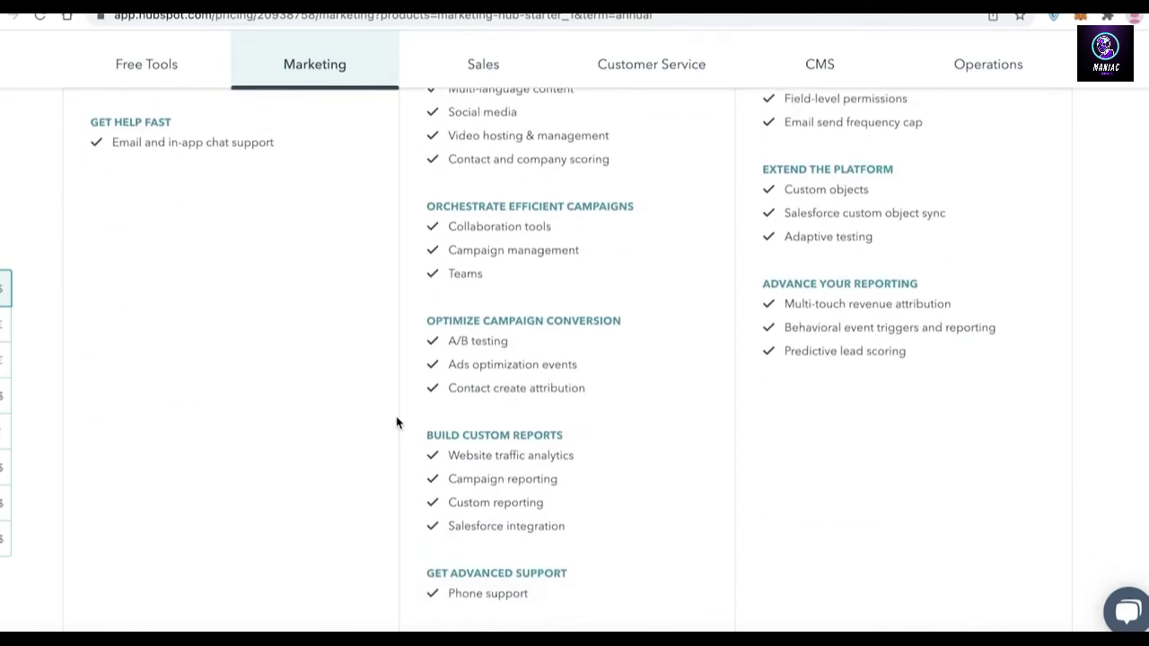
scroll(395, 422, "up", 10)
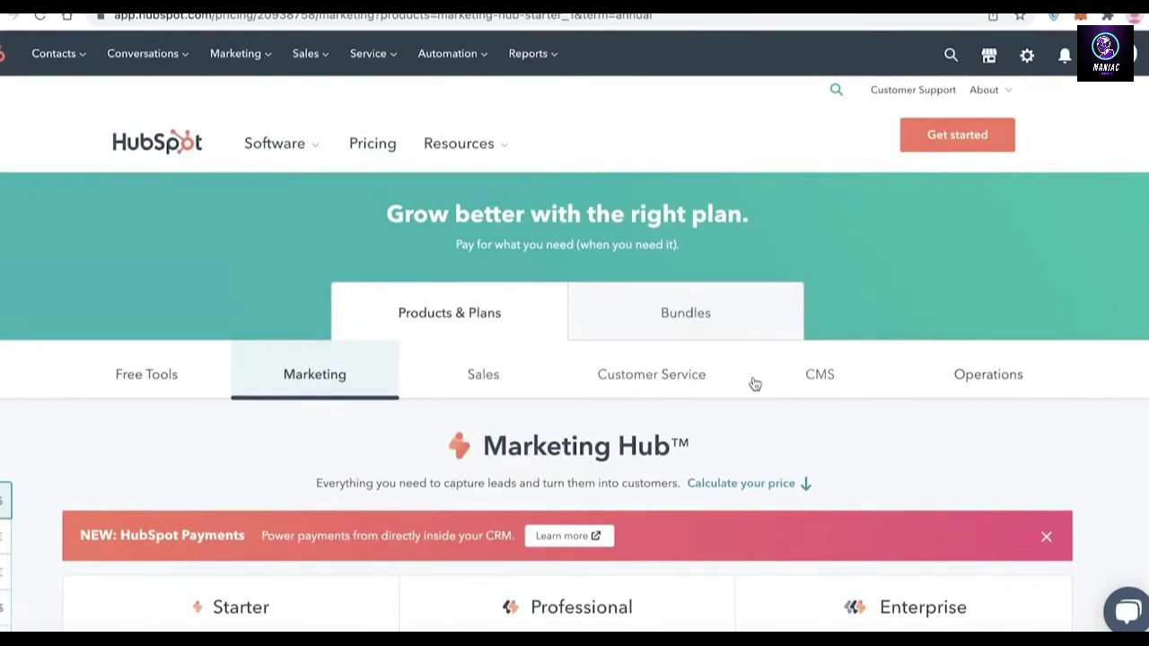
Show CMS Hub pricing and look through its plan cards and feature lists.
left_click(807, 377)
scroll(814, 369, "down", 5)
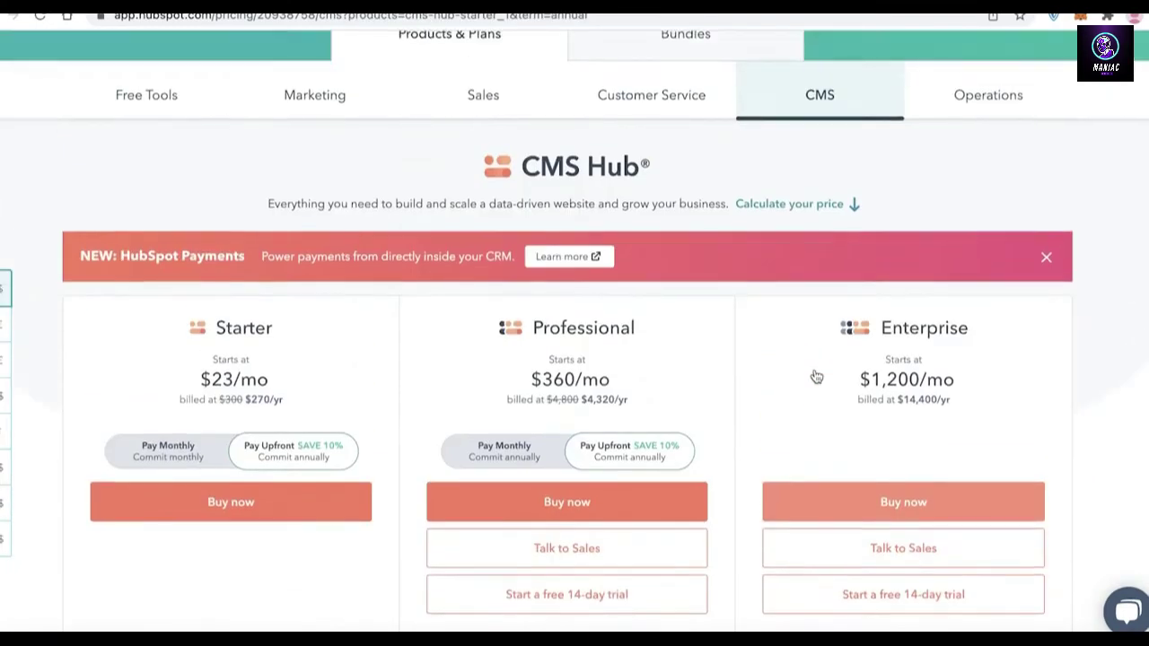
scroll(822, 371, "down", 1)
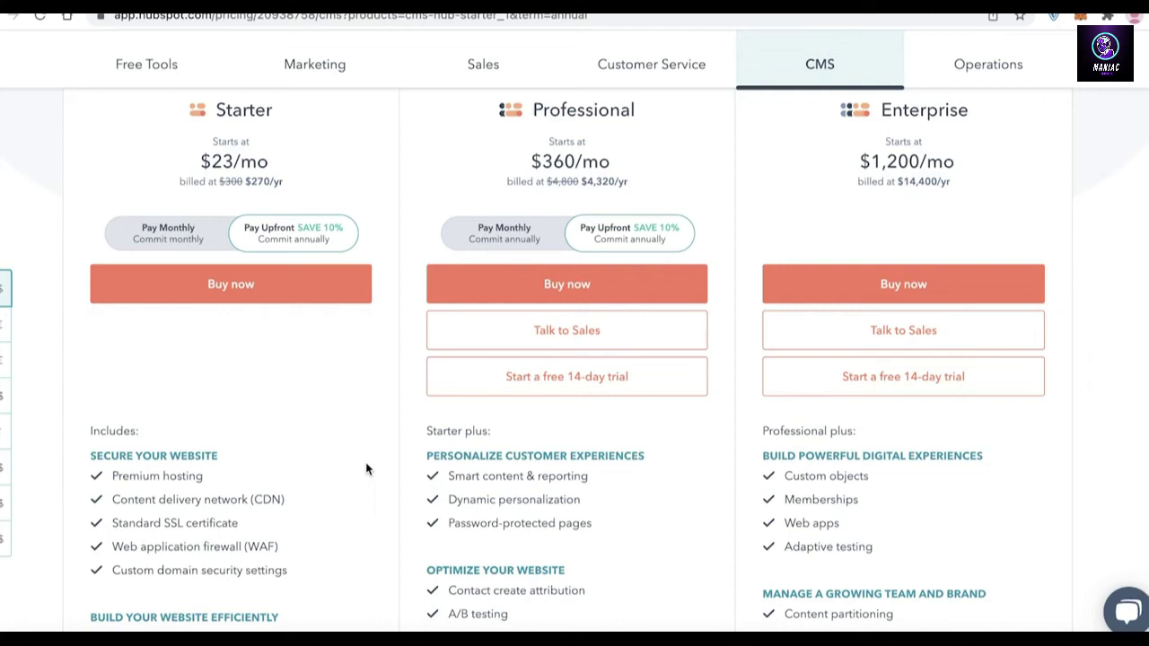
scroll(366, 469, "down", 2)
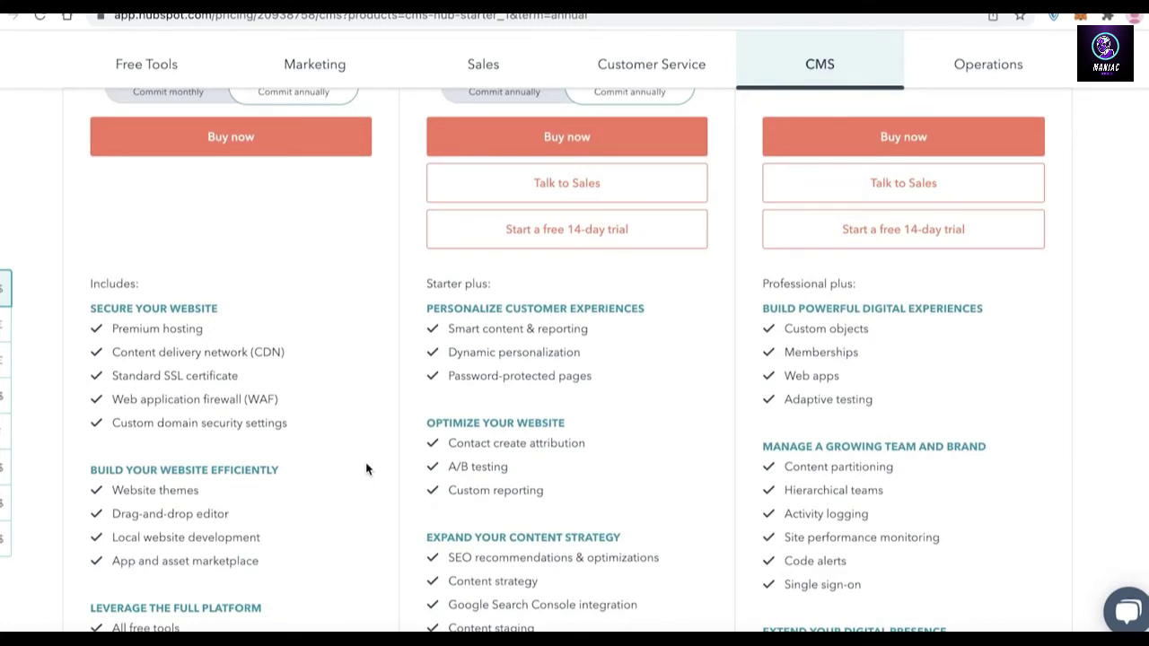
scroll(368, 468, "down", 2)
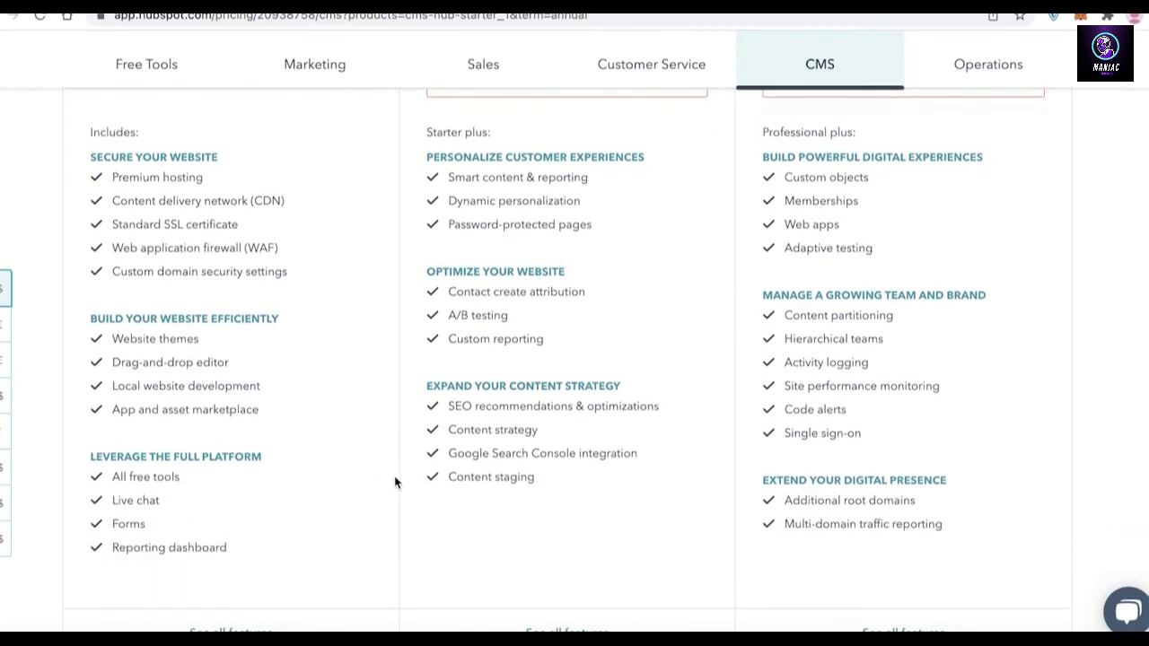
scroll(398, 482, "down", 2)
scroll(398, 482, "up", 2)
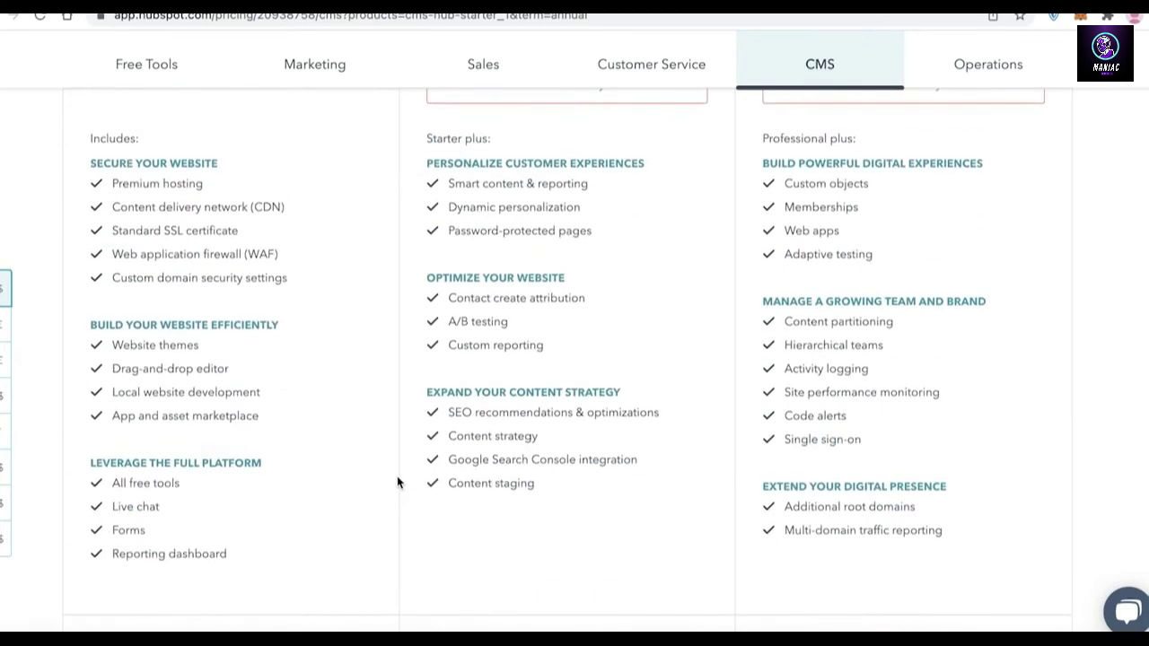
scroll(397, 482, "up", 5)
scroll(1095, 292, "down", 1)
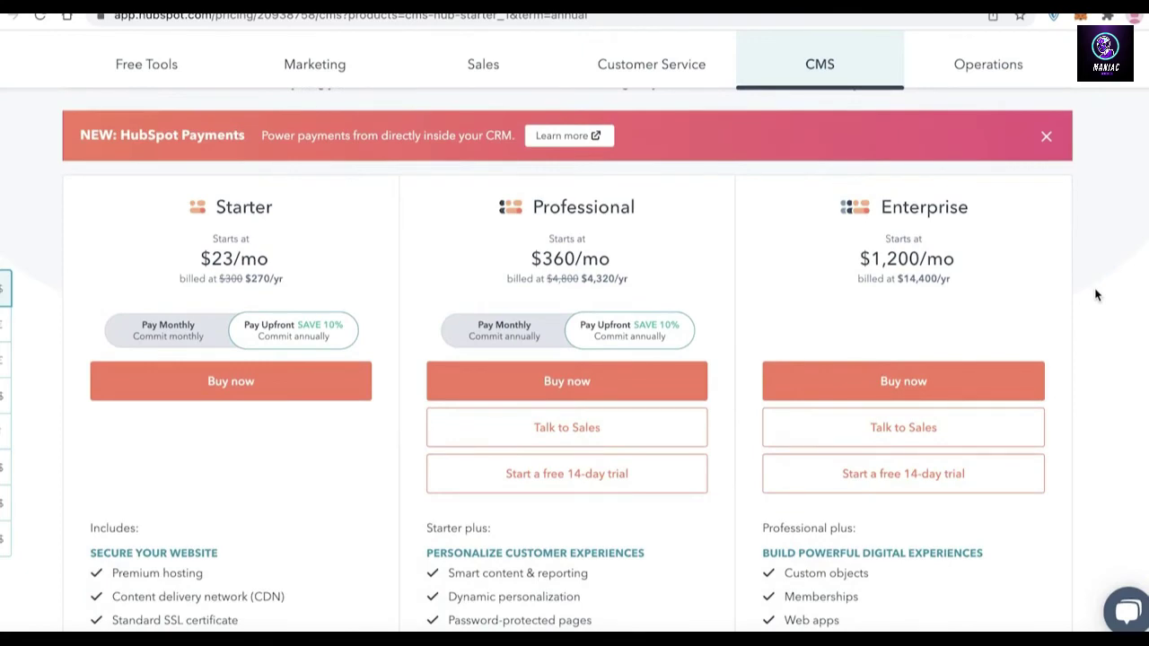
scroll(1095, 294, "down", 3)
scroll(1095, 295, "up", 2)
scroll(1095, 294, "down", 3)
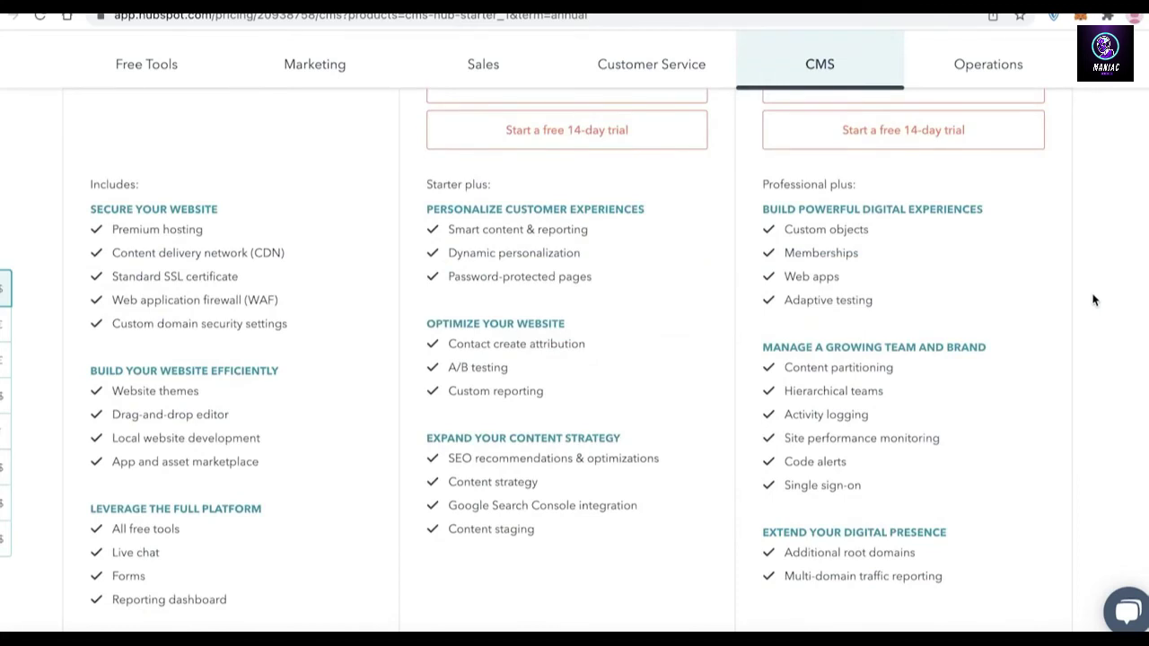
scroll(1093, 301, "down", 1)
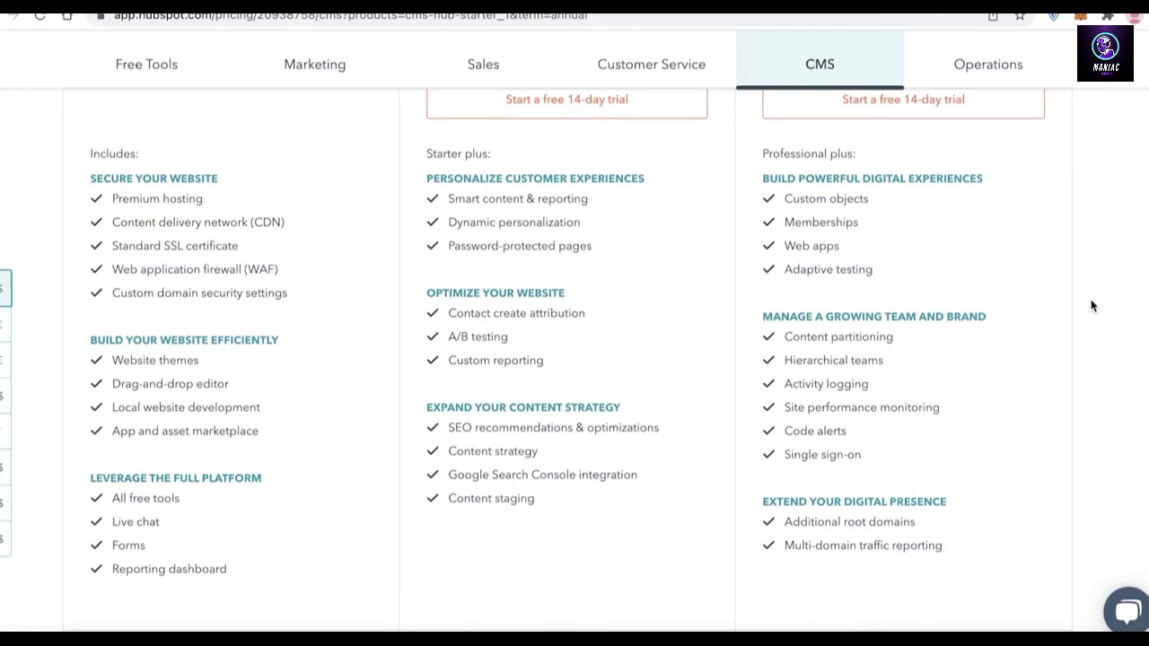
scroll(1091, 306, "down", 1)
scroll(1091, 306, "down", 1)
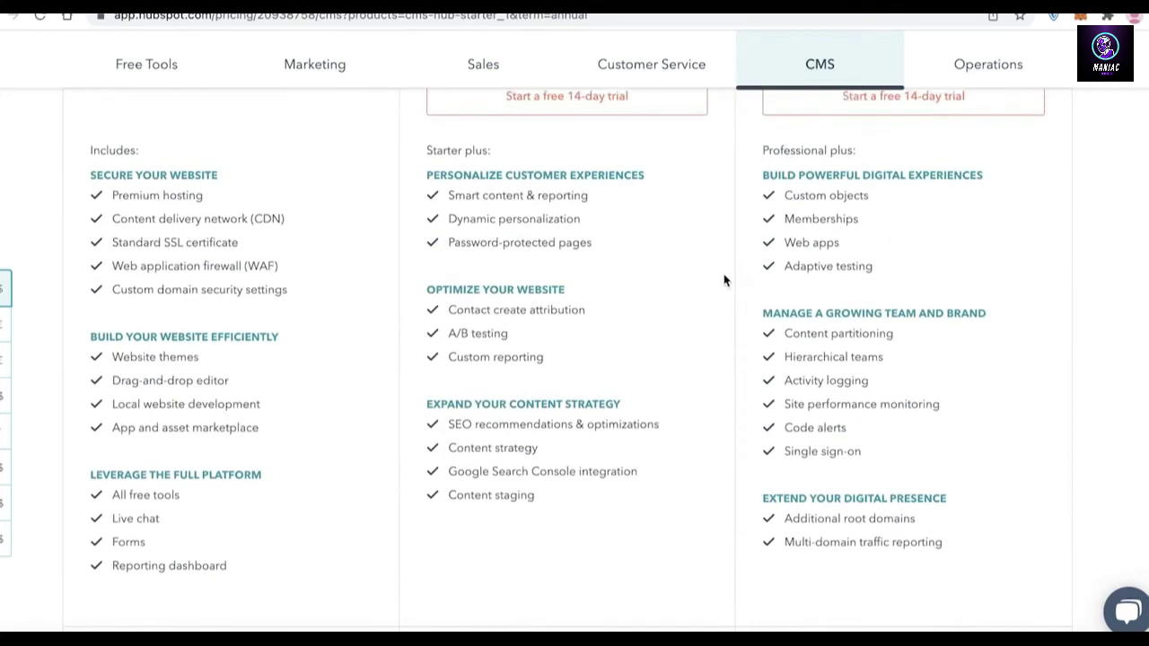
scroll(651, 310, "up", 5)
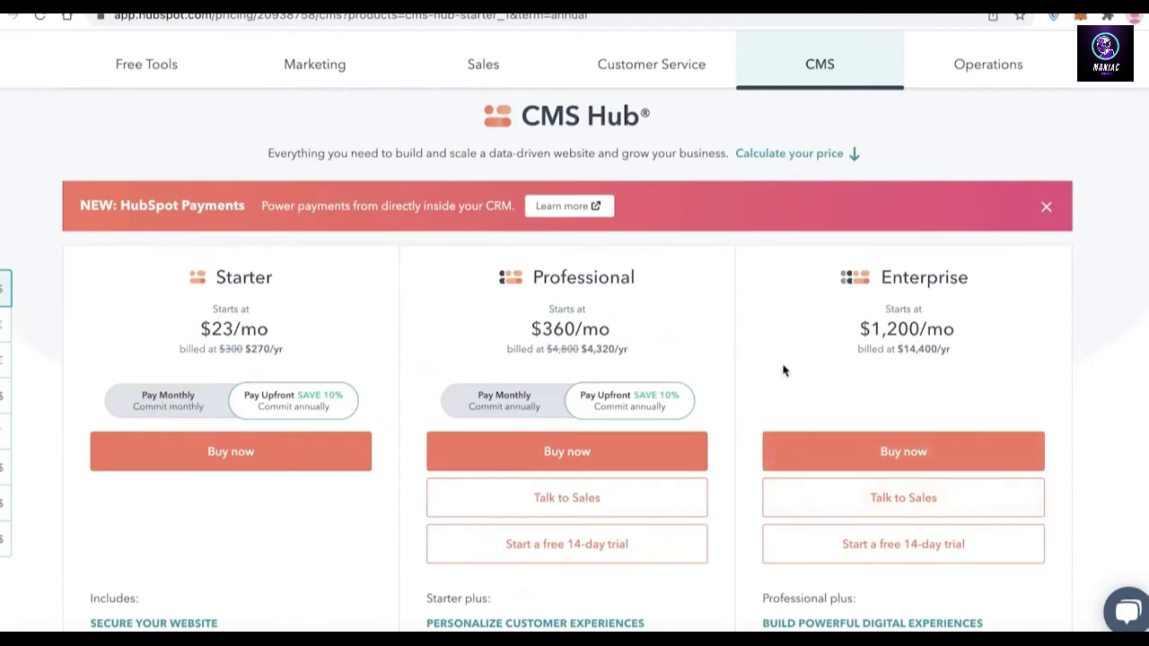
scroll(1000, 395, "up", 2)
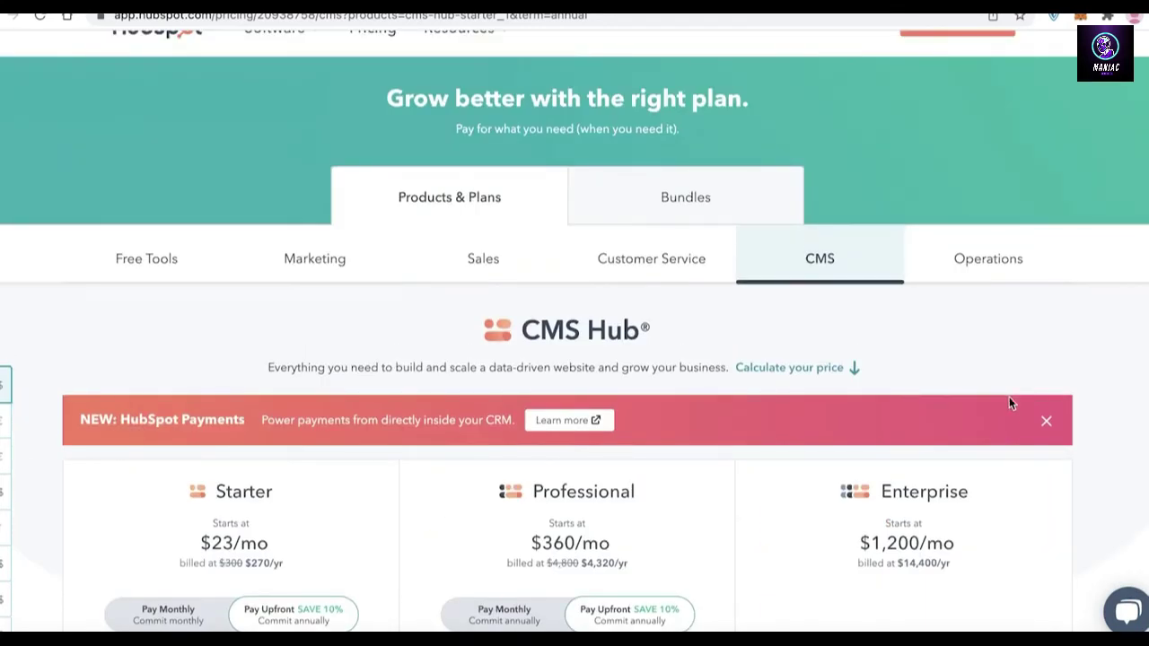
scroll(879, 479, "down", 2)
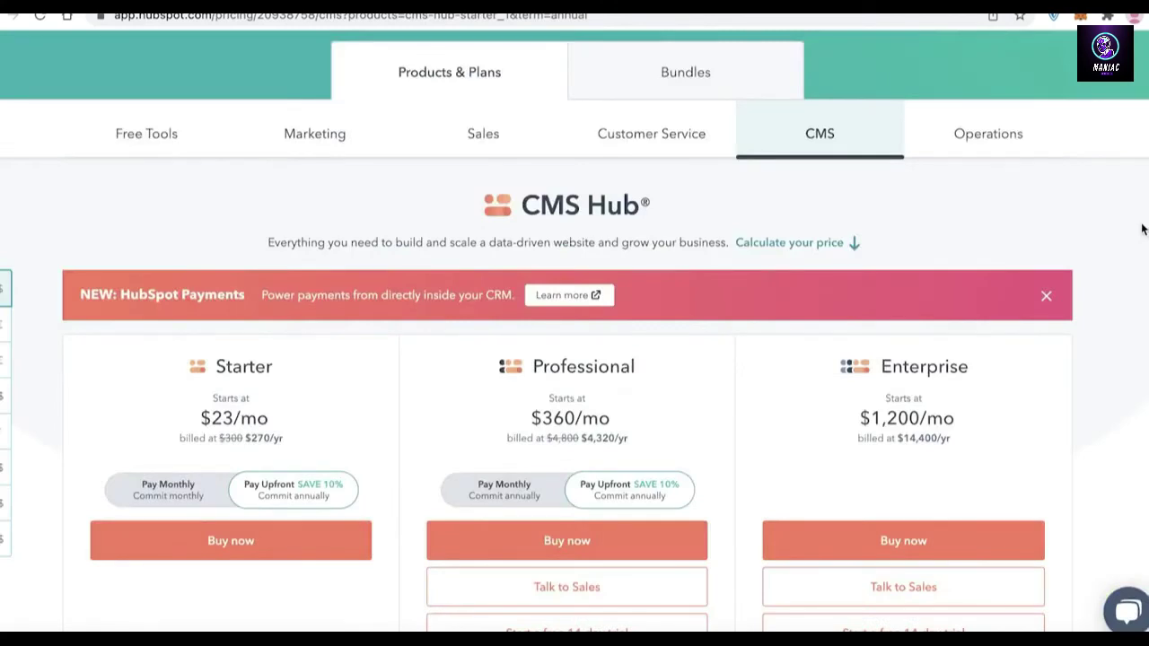
Dismiss the HubSpot Payments announcement and keep reviewing the CMS Hub features.
left_click(1048, 296)
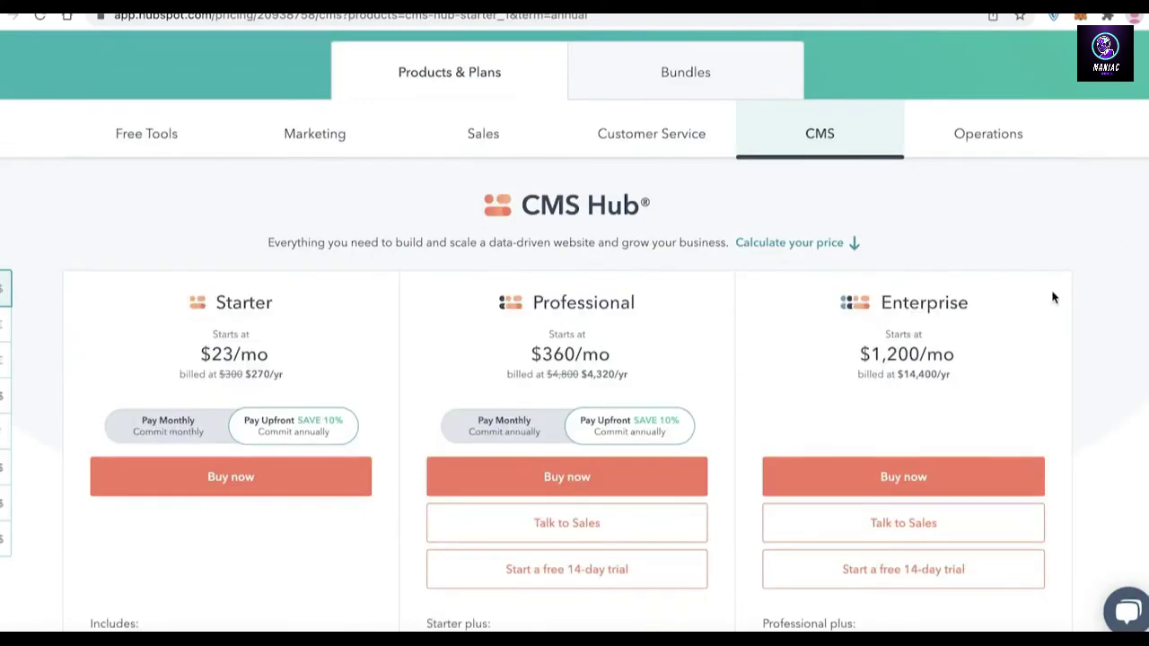
scroll(1108, 303, "down", 2)
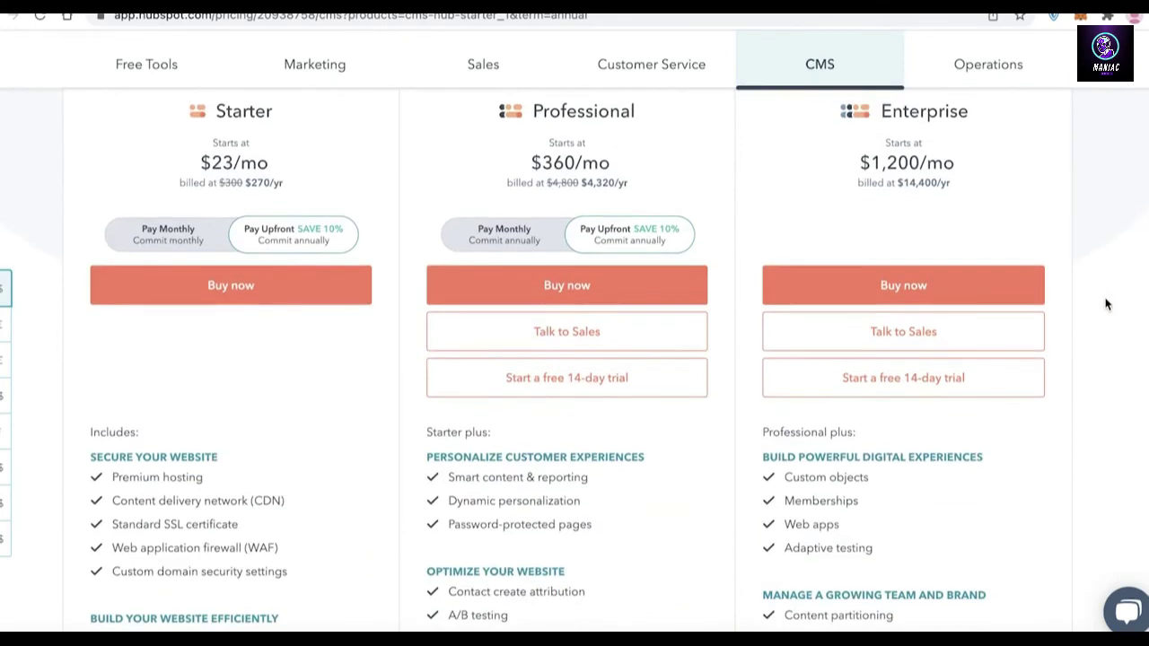
scroll(1107, 288, "down", 2)
scroll(1107, 287, "up", 7)
scroll(1108, 287, "down", 4)
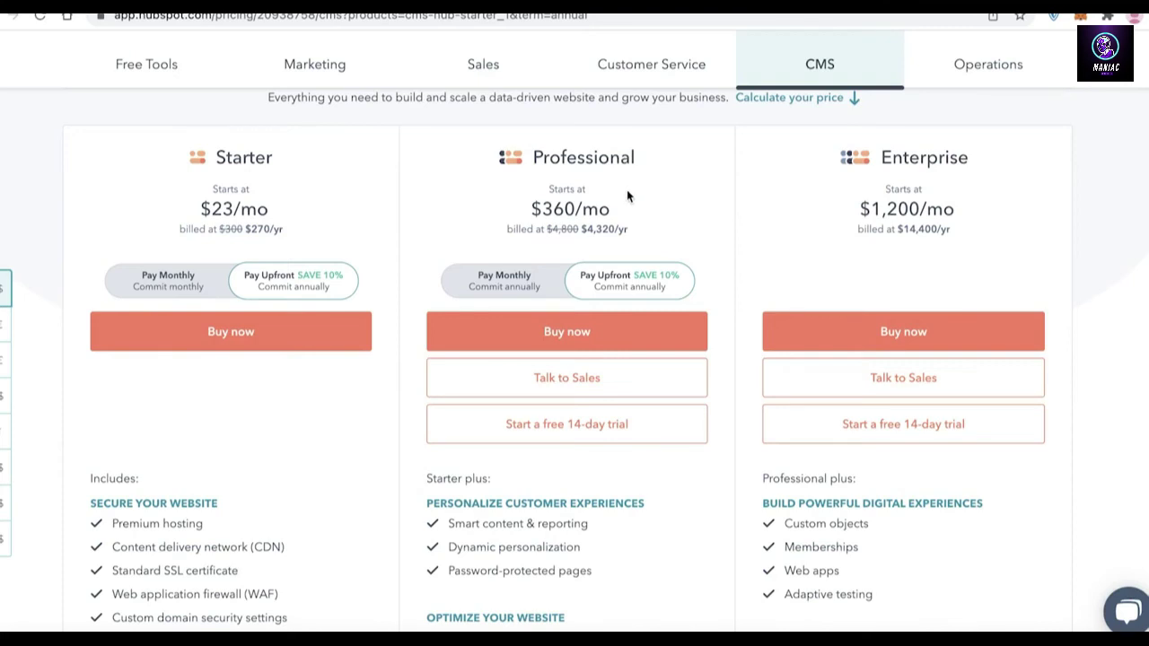
scroll(626, 196, "down", 3)
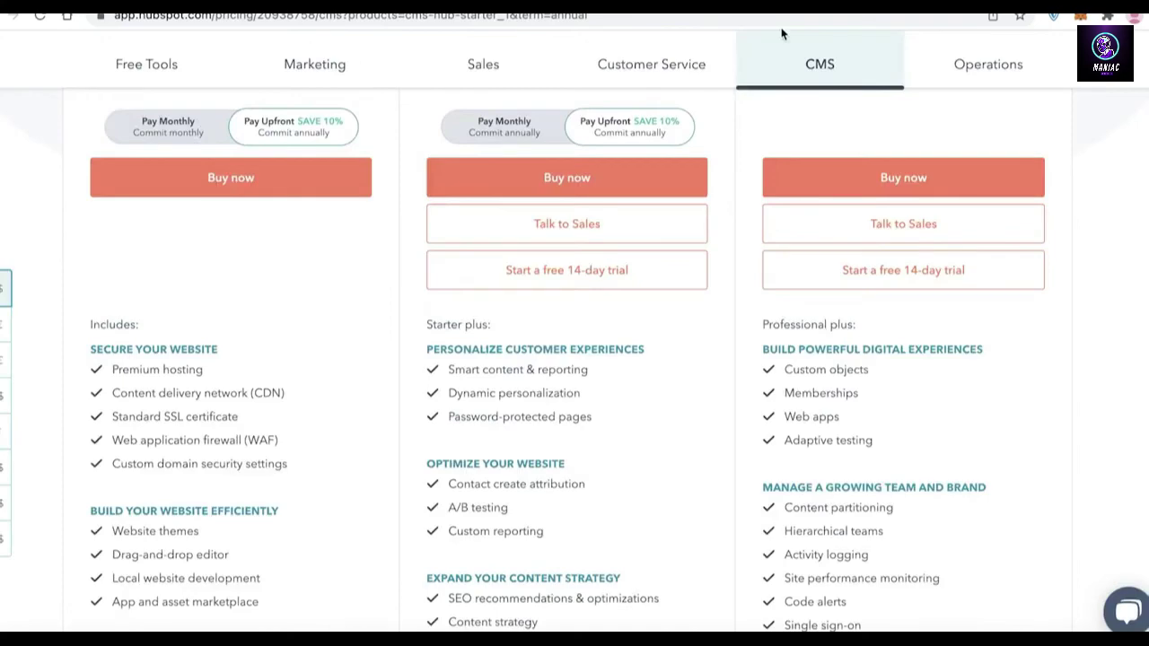
Flip through Marketing, Sales and Service Hub pricing, ending on Operations Hub plan prices.
scroll(552, 56, "up", 5)
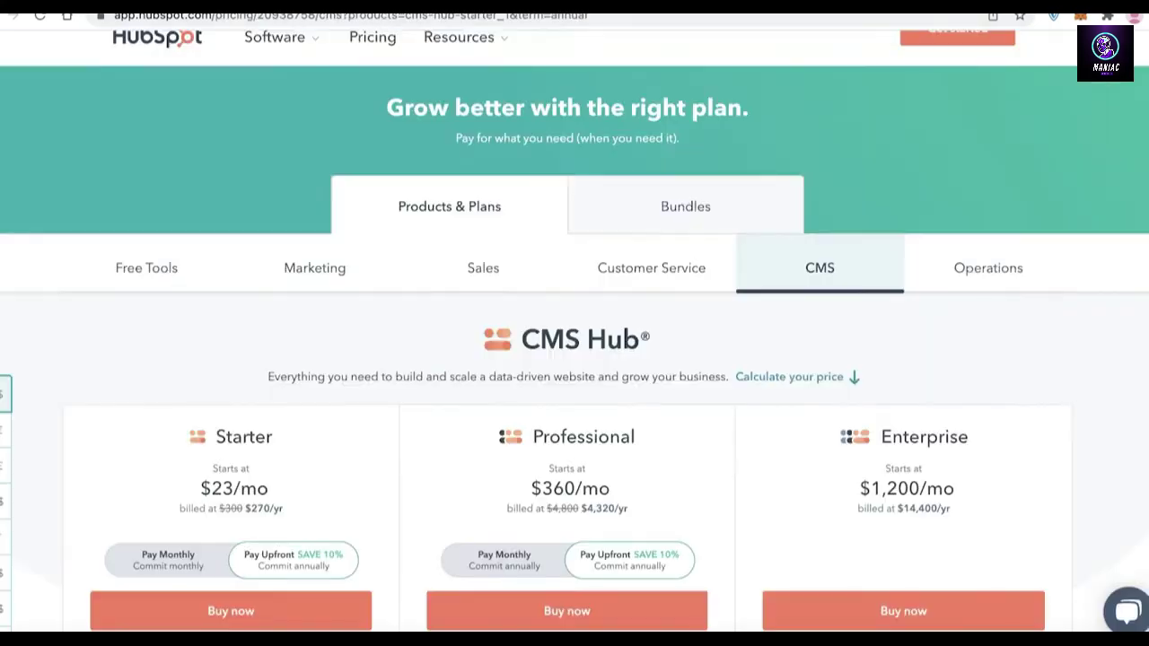
left_click(313, 264)
scroll(538, 320, "down", 1)
left_click(493, 336)
left_click(631, 344)
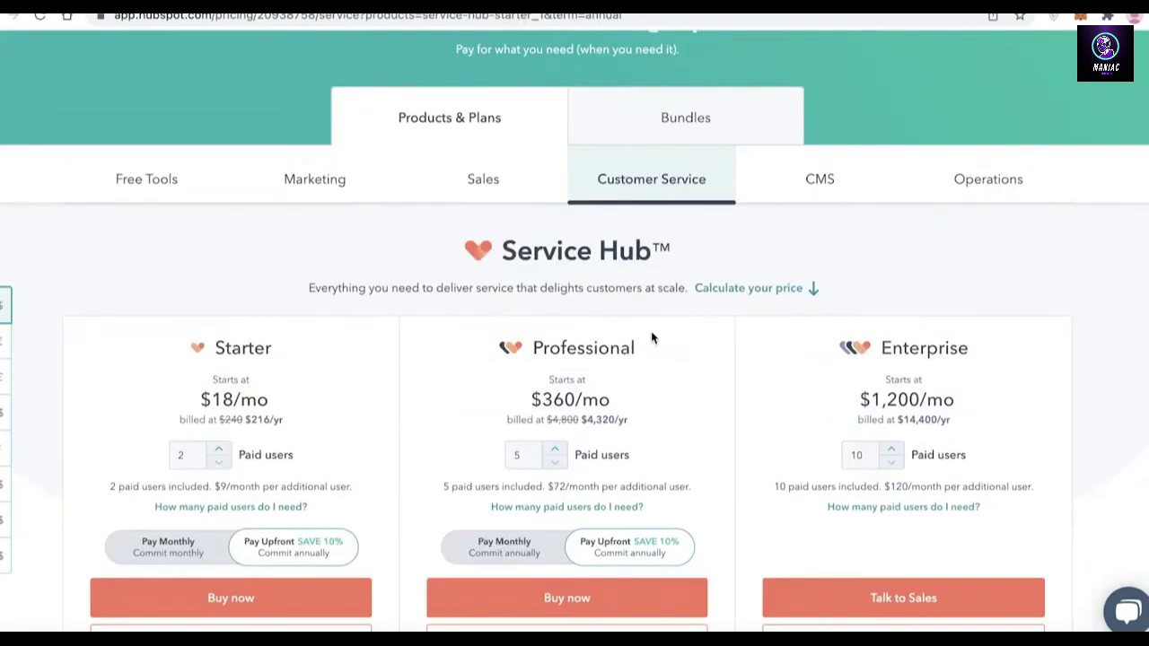
left_click(980, 189)
scroll(982, 194, "up", 2)
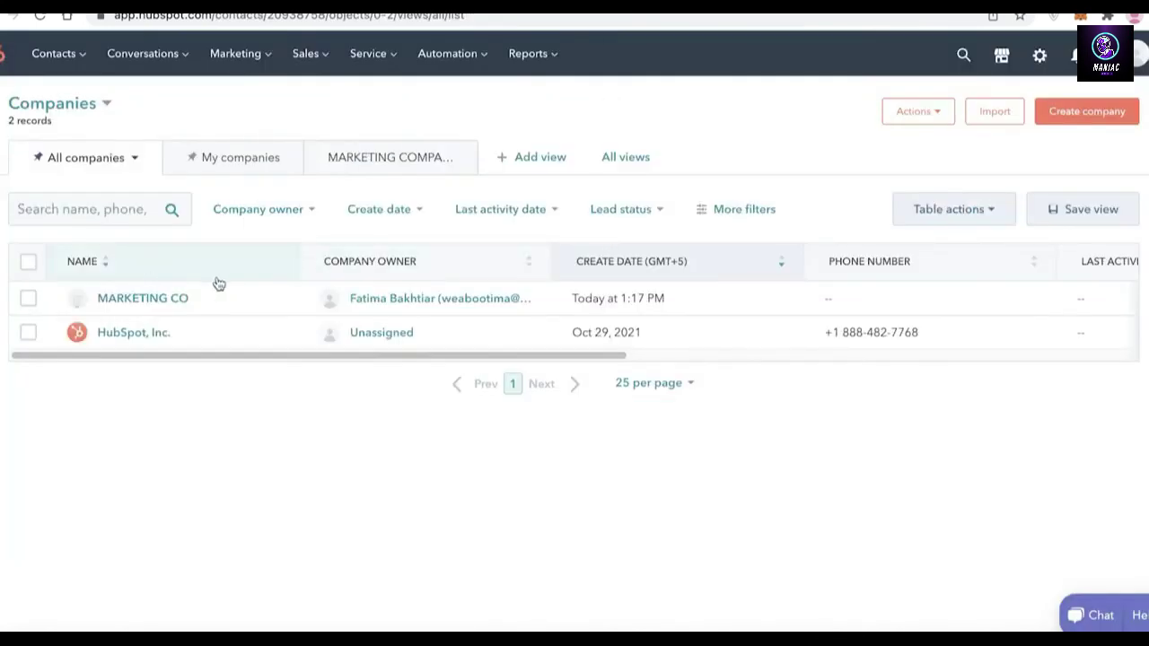
mouse_move(258, 292)
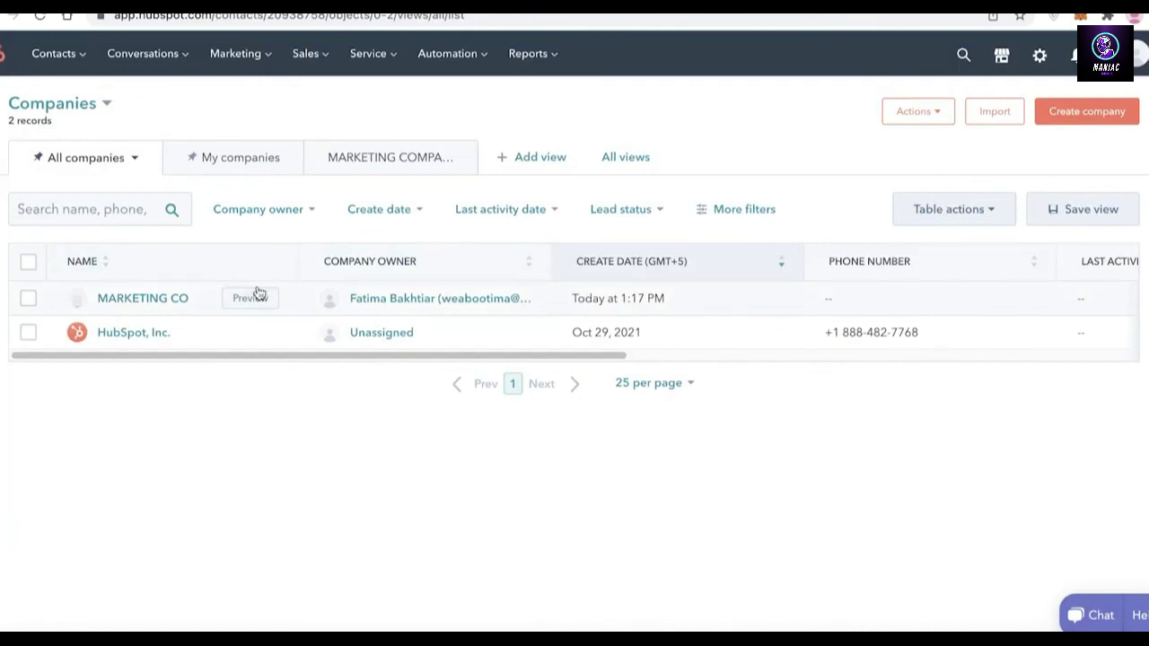